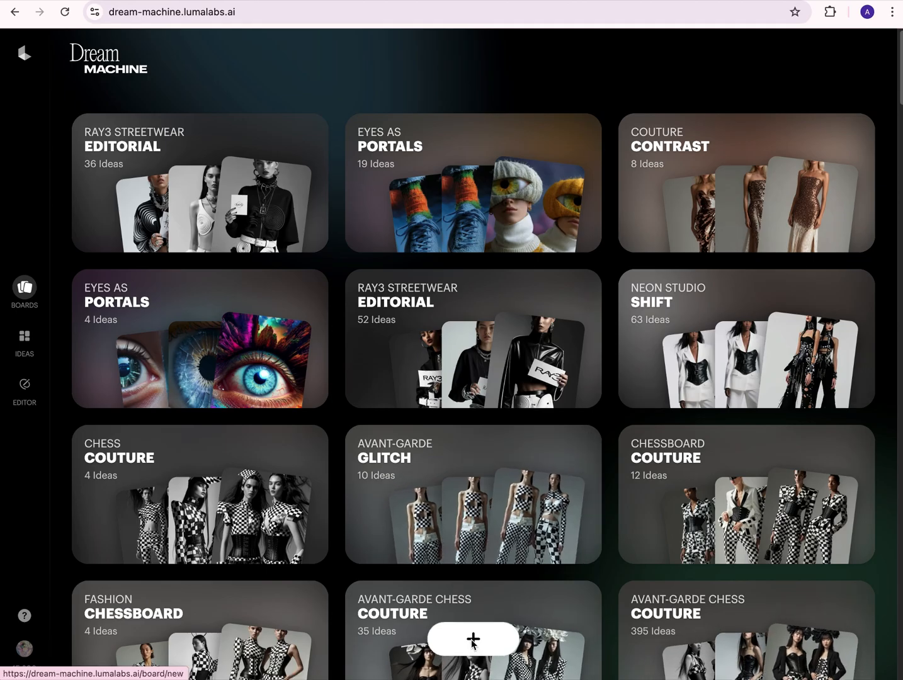
- Create a new board and generate 9:16 Photon images of two long-haired models in black-and-white chess-pattern couture streetwear from the full studio prompt
{"action": "left_click", "coordinate": [473, 640]}
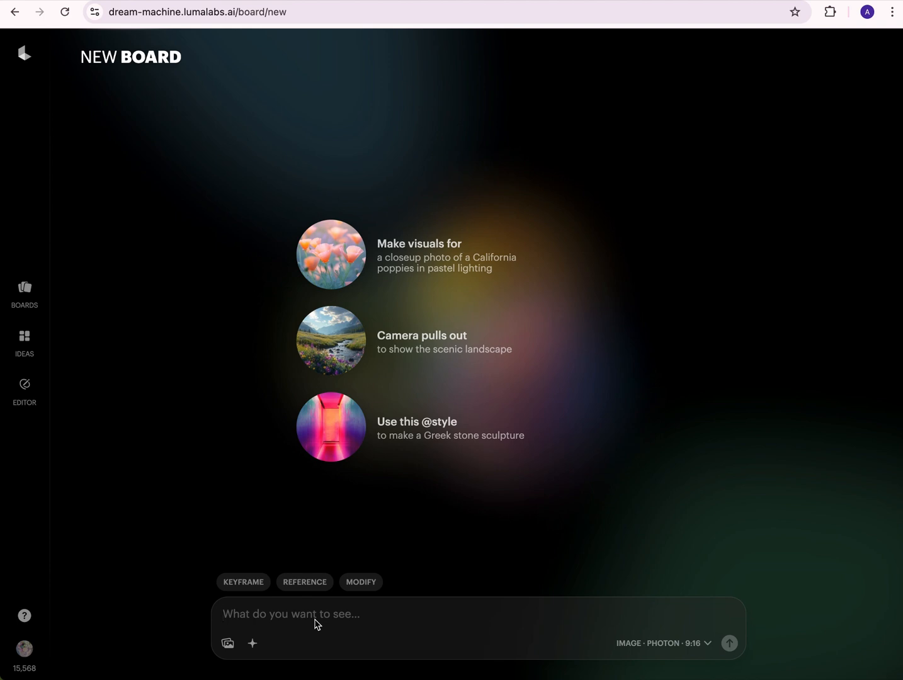
{"action": "type", "text": "* Two long-haired fashion models striking dynamic, high-fashion poses, dressed in unconventional black-and-white chess-pattern couture-inspired streetwear suits and dresses. Outfits feature vegan leather corset-style belts layered over cotton tops and blazers with oversized parametric headpieces, structured high shoulders, and masculine flared maxi pants with cut-outs. The scene is set against a clean, minimal, high-fashion studio background, captured at a 3/4 angle for a dynamic runway vibe. Shot on a Canon EOS R5 with a 50mm lens, softbox lighting, 8K resolution, subtle shadow depth, and a sharp, editorial finish."}
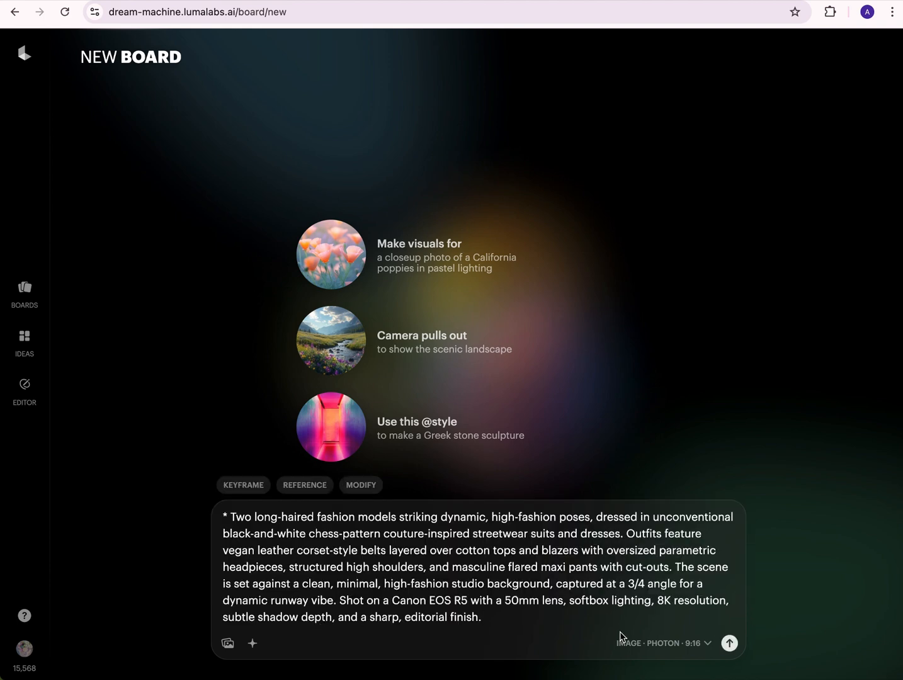
{"action": "left_click", "coordinate": [690, 643]}
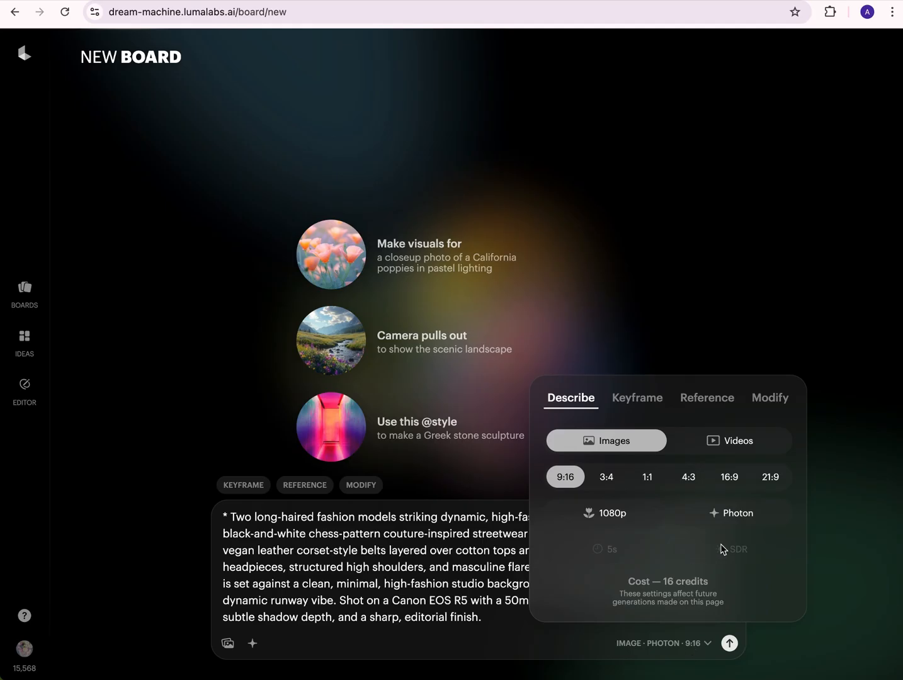
{"action": "left_click", "coordinate": [733, 521]}
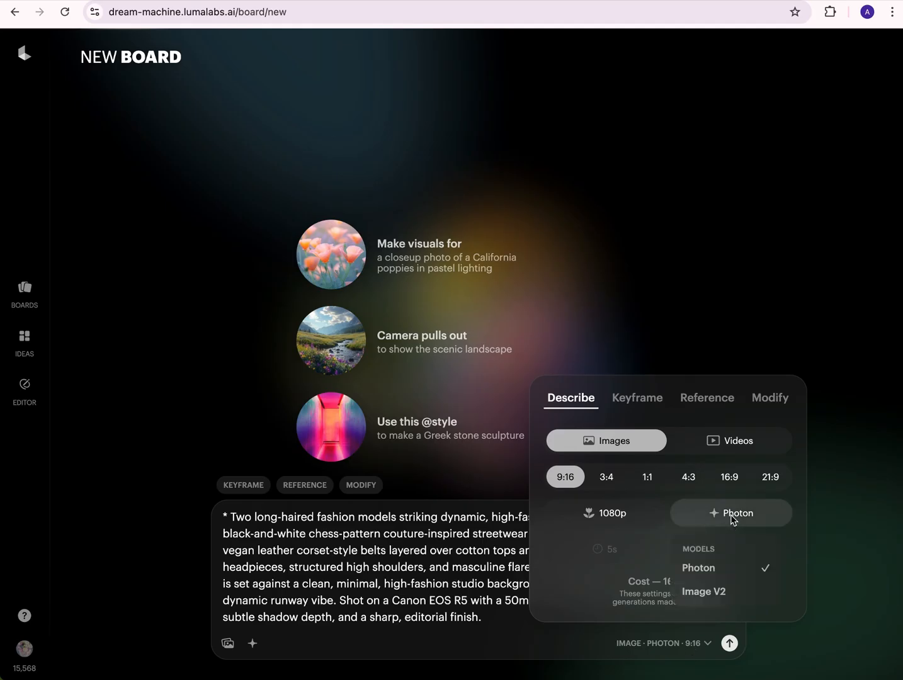
{"action": "left_click", "coordinate": [729, 570]}
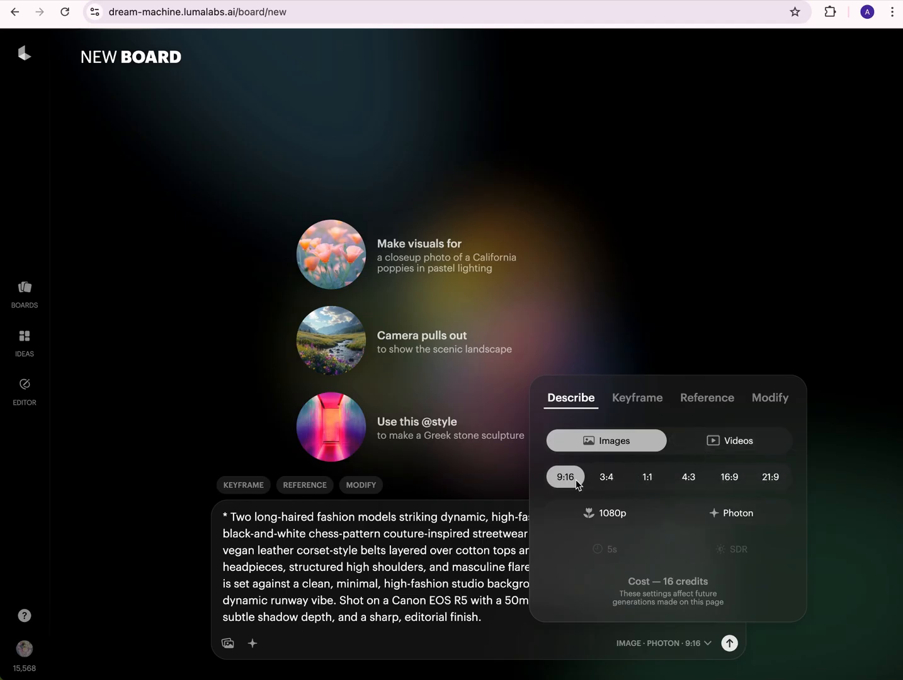
{"action": "left_click", "coordinate": [460, 550]}
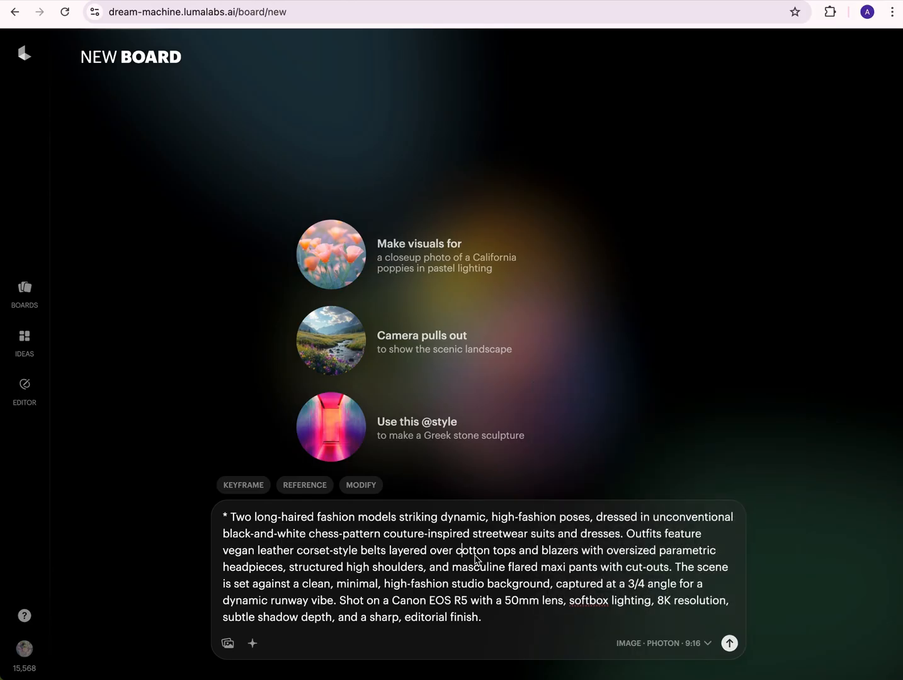
{"action": "left_click", "coordinate": [729, 643]}
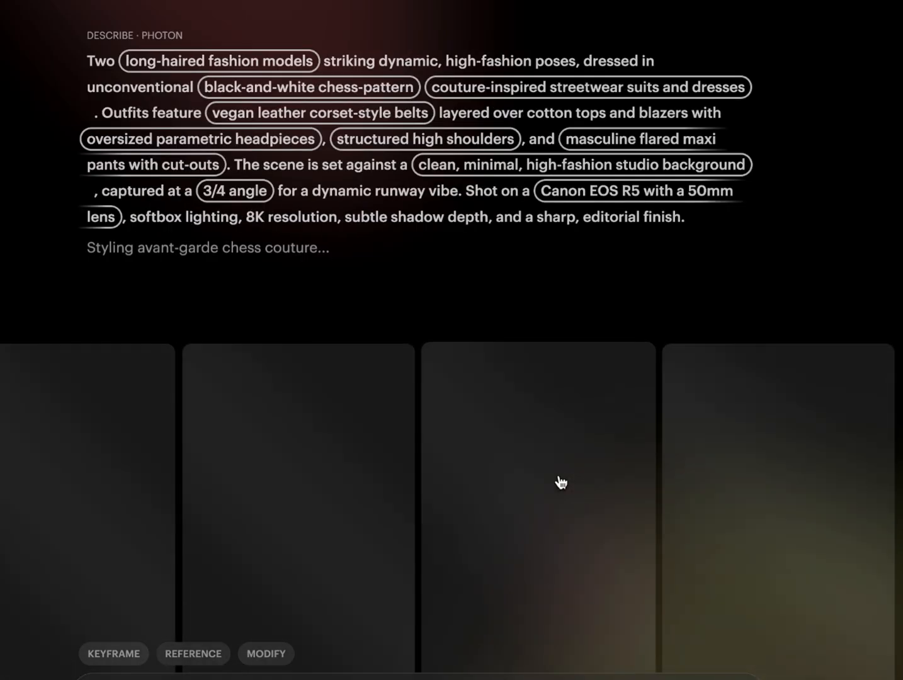
- Examine the suggested alternatives for prompt phrases such as "long-haired fashion models" and "masculine flared maxi pants with cut-outs"
{"action": "left_click", "coordinate": [254, 70]}
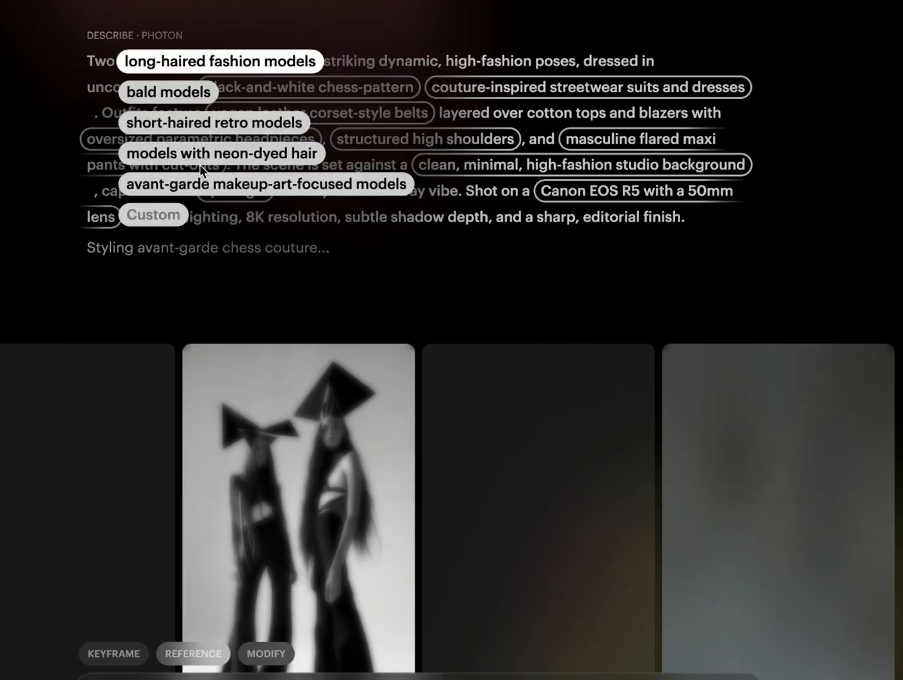
{"action": "left_click", "coordinate": [170, 220]}
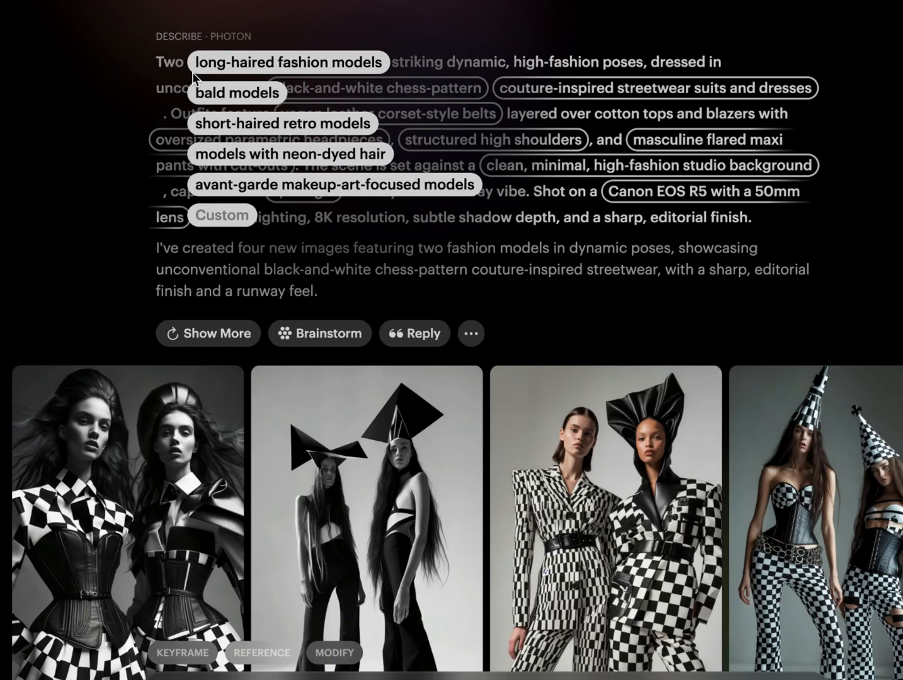
{"action": "left_click", "coordinate": [143, 57]}
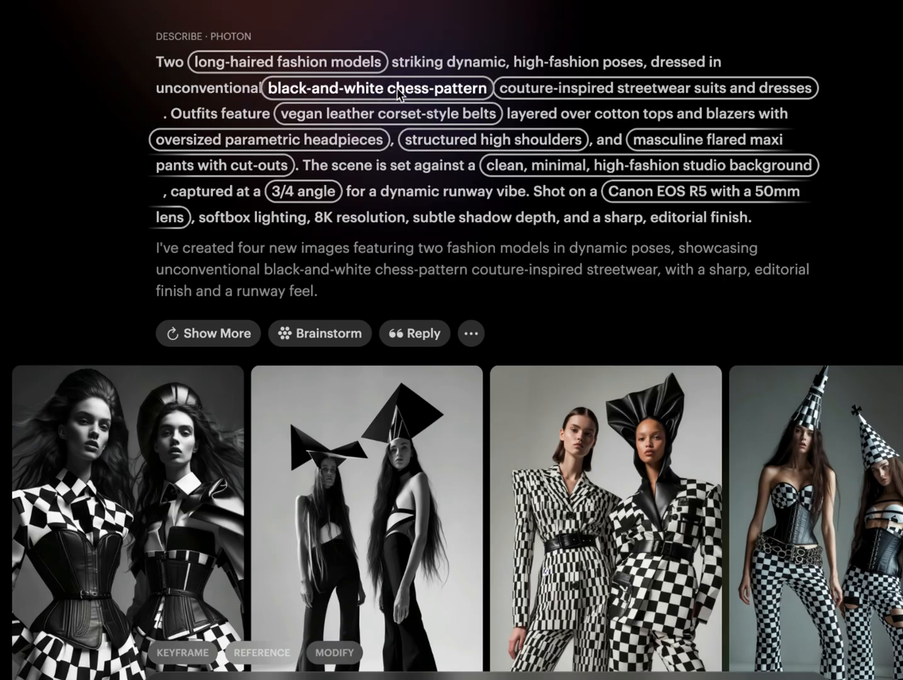
{"action": "left_click", "coordinate": [757, 90]}
{"action": "left_click", "coordinate": [77, 176]}
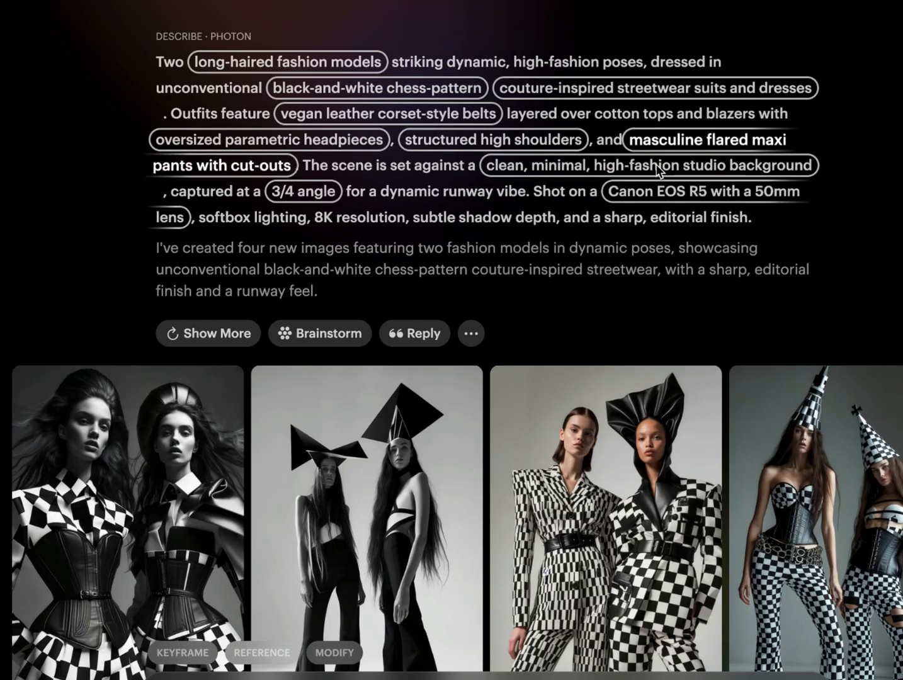
{"action": "left_click", "coordinate": [692, 146]}
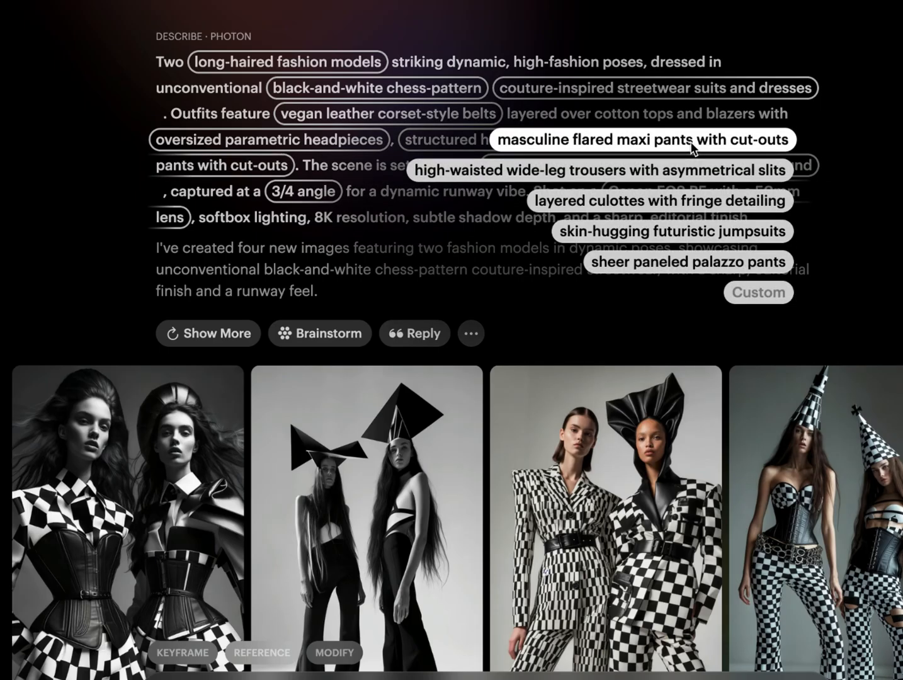
{"action": "left_click", "coordinate": [110, 191]}
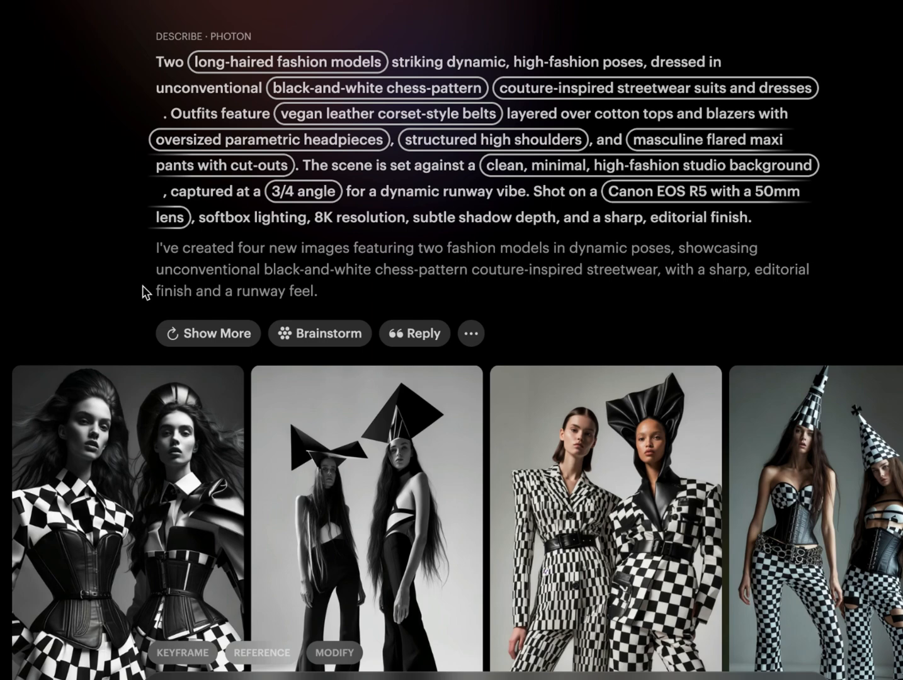
- Generate another set of images from the chess-pattern prompt and return to the first set
{"action": "left_click", "coordinate": [221, 331]}
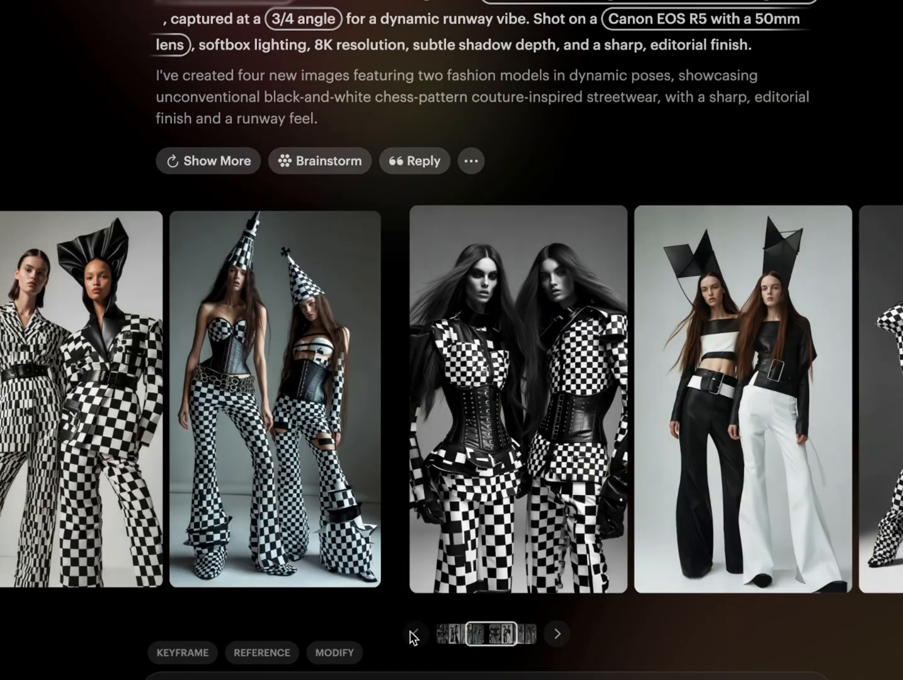
{"action": "left_click", "coordinate": [414, 634]}
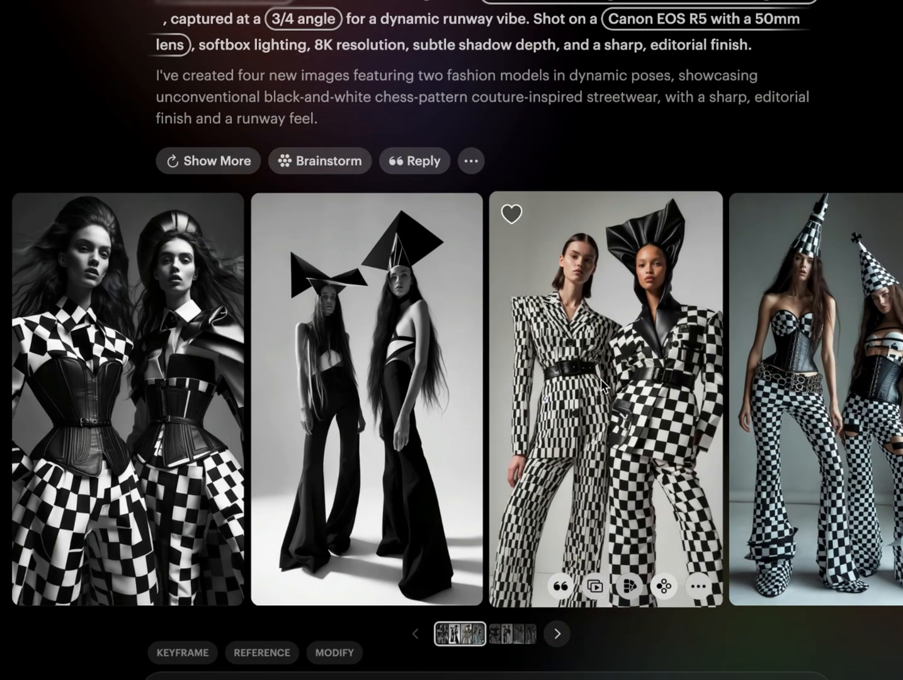
- Preview reframing the image of two models in chess-pattern suits at 3:4, 1:1, 4:3, 16:9 and 21:9, and return to the board
{"action": "left_click", "coordinate": [611, 317]}
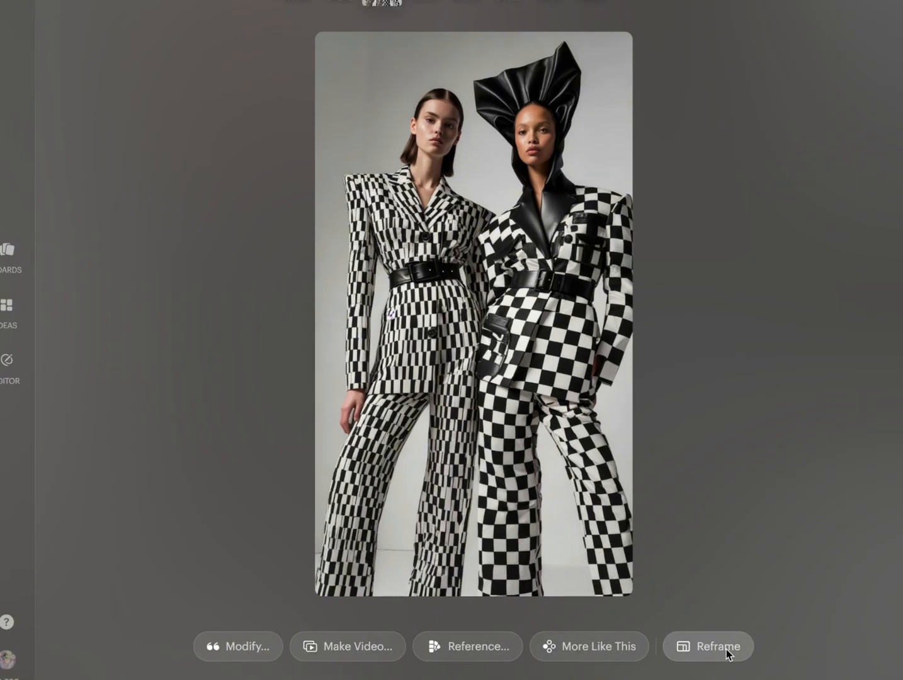
{"action": "left_click", "coordinate": [719, 646]}
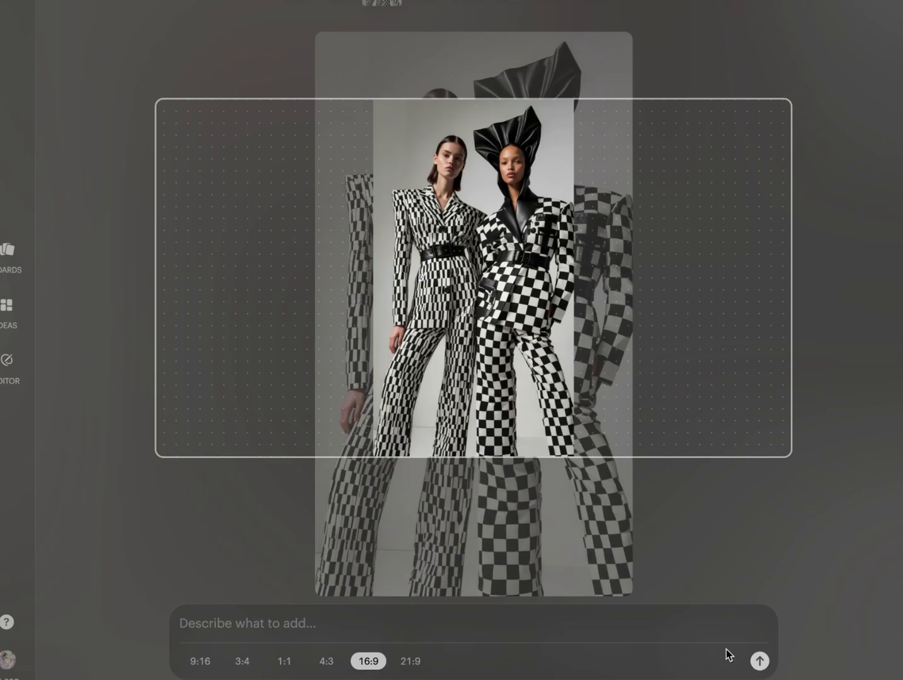
{"action": "left_click", "coordinate": [241, 662]}
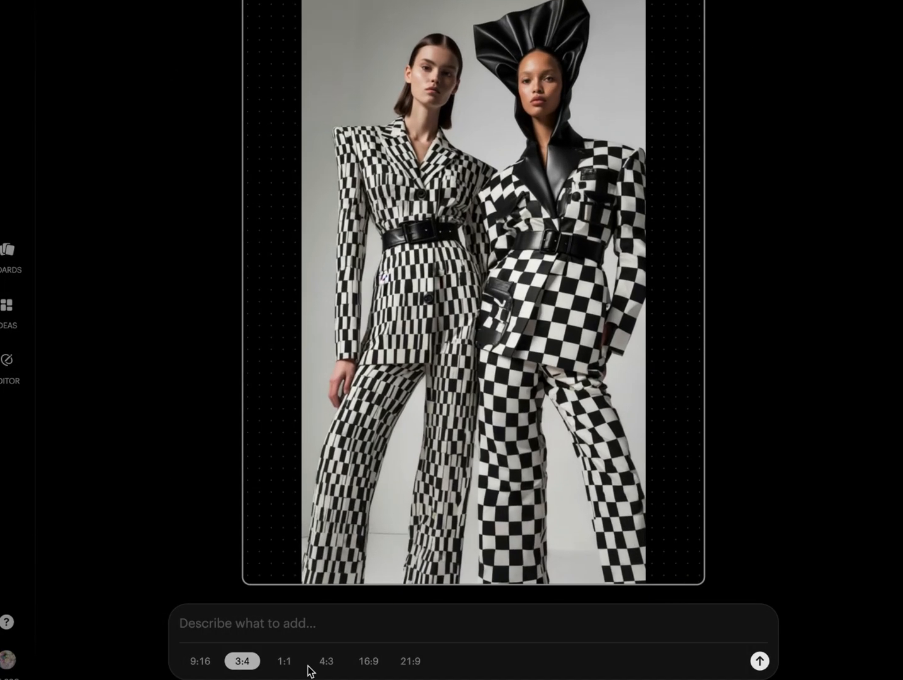
{"action": "left_click", "coordinate": [283, 662]}
{"action": "left_click", "coordinate": [326, 662]}
{"action": "left_click", "coordinate": [372, 664]}
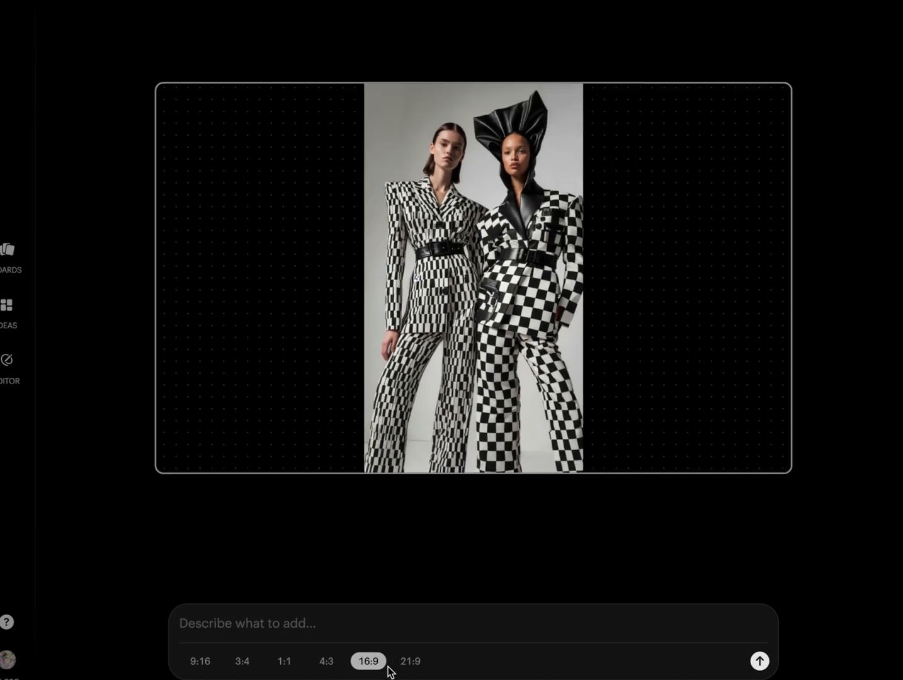
{"action": "left_click", "coordinate": [411, 664]}
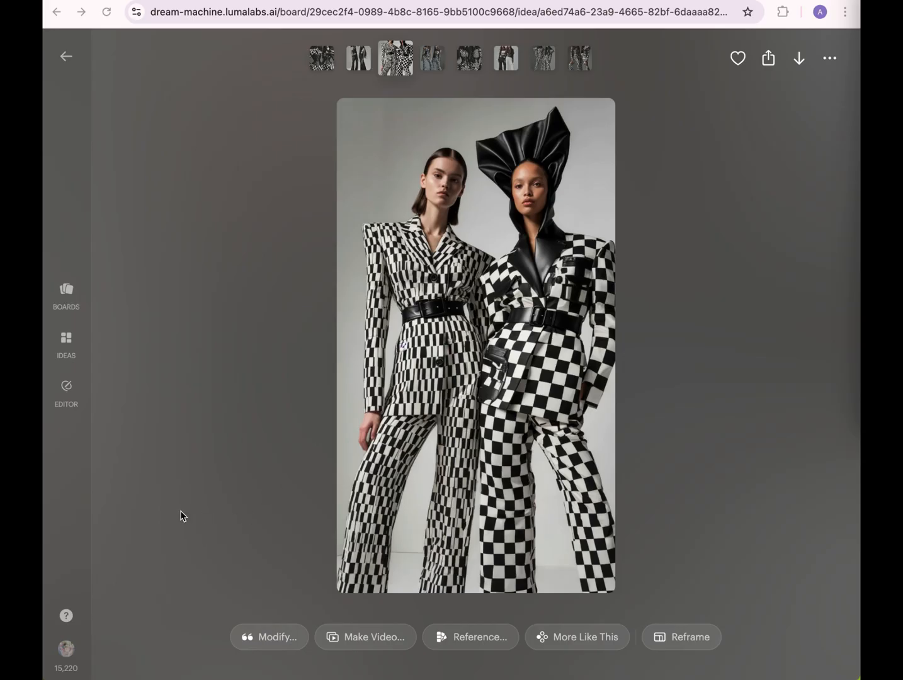
{"action": "left_click", "coordinate": [170, 597]}
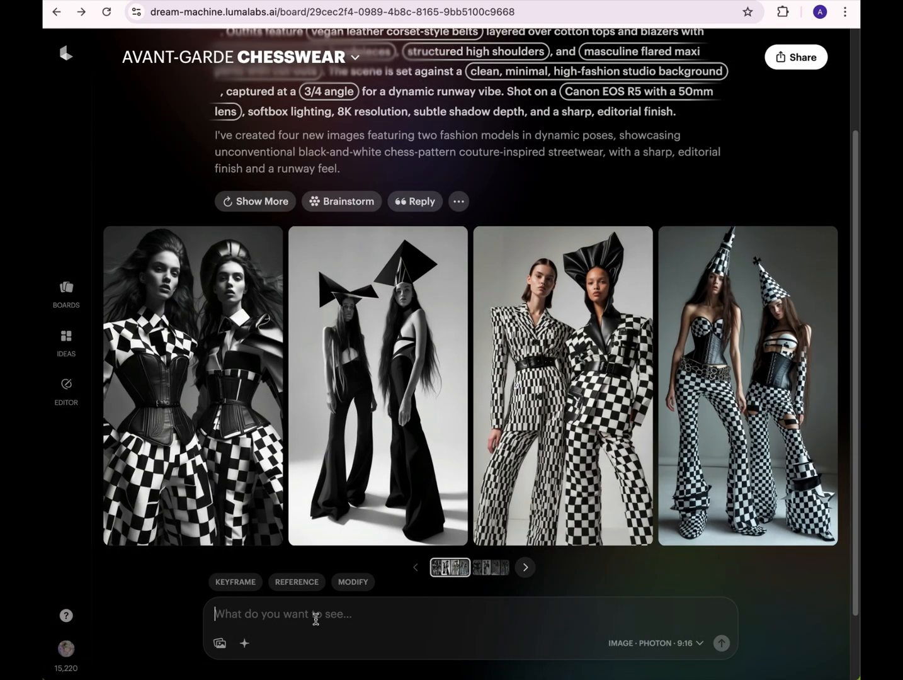
- Generate images of two Asian models running in all-black streetwear with Russian floral appliqués, removing the leading asterisk from the pasted prompt
{"action": "type", "text": "* Two Asian fashion models in dynamic, high-speed running poses, wearing all-black unconventional streetwear with vegan-leather corset belts layered over cotton tops and blazers adorned with traditional Russian floral appliqués. Featuring oversized headpieces, strong high shoulders, maxi masculine-style flared pants, cut-outs, and silver-beaded fringes. Set against a clean, minimal, high-fashion studio background, captured at a 3/4 angle for a dynamic runway feel. Shot on a Canon EOS R5 with a 50mm lens, softbox lighting, 8K resolution, subtle shadow depth, and a sharp editorial finish."}
{"action": "left_click_drag", "start_coordinate": [223, 516], "coordinate": [205, 519]}
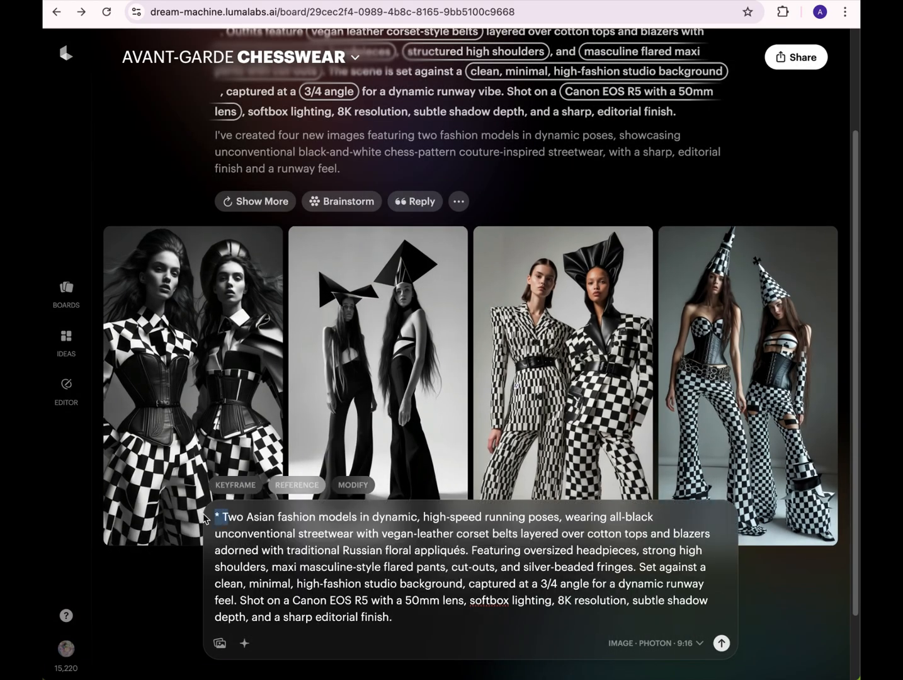
{"action": "left_click", "coordinate": [221, 520]}
{"action": "key", "text": "BackSpace"}
{"action": "key", "text": "BackSpace"}
{"action": "left_click", "coordinate": [719, 642]}
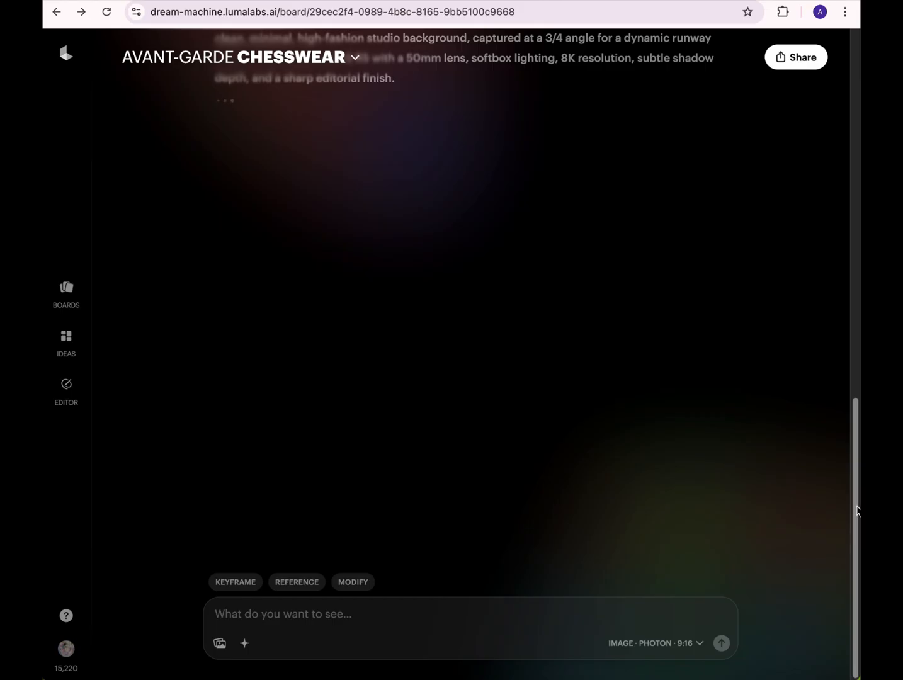
- Replace "all-black unconventional streetwear" in the running-models prompt with the suggestion "white monochromatic haute-couture" to generate a new set
{"action": "left_click_drag", "start_coordinate": [857, 513], "coordinate": [858, 465]}
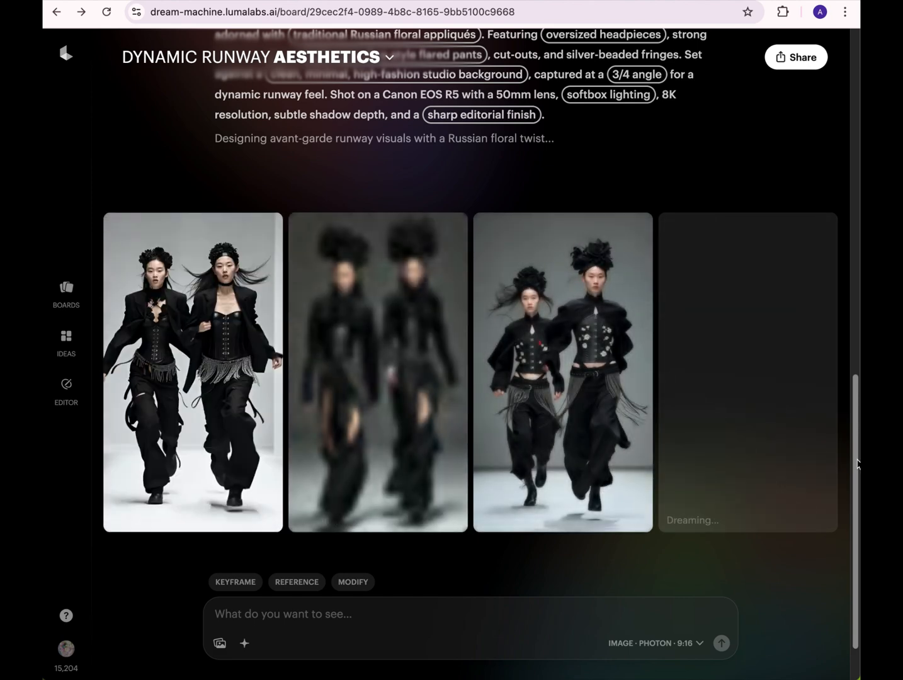
{"action": "left_click_drag", "start_coordinate": [860, 464], "coordinate": [858, 411]}
{"action": "scroll", "coordinate": [857, 401], "scroll_direction": "up", "scroll_amount": 2}
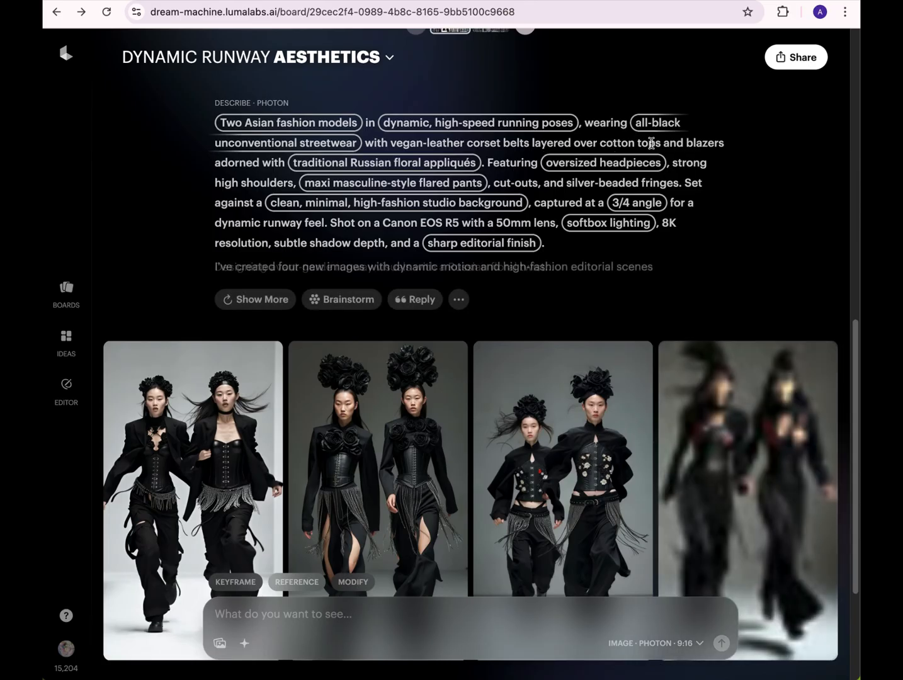
{"action": "left_click", "coordinate": [288, 144]}
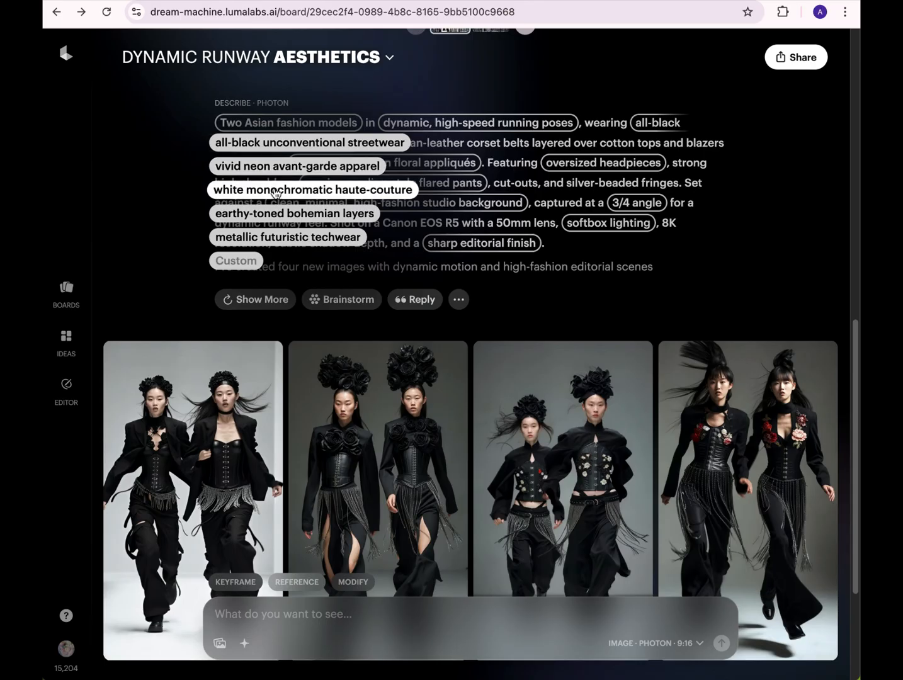
{"action": "left_click", "coordinate": [275, 190]}
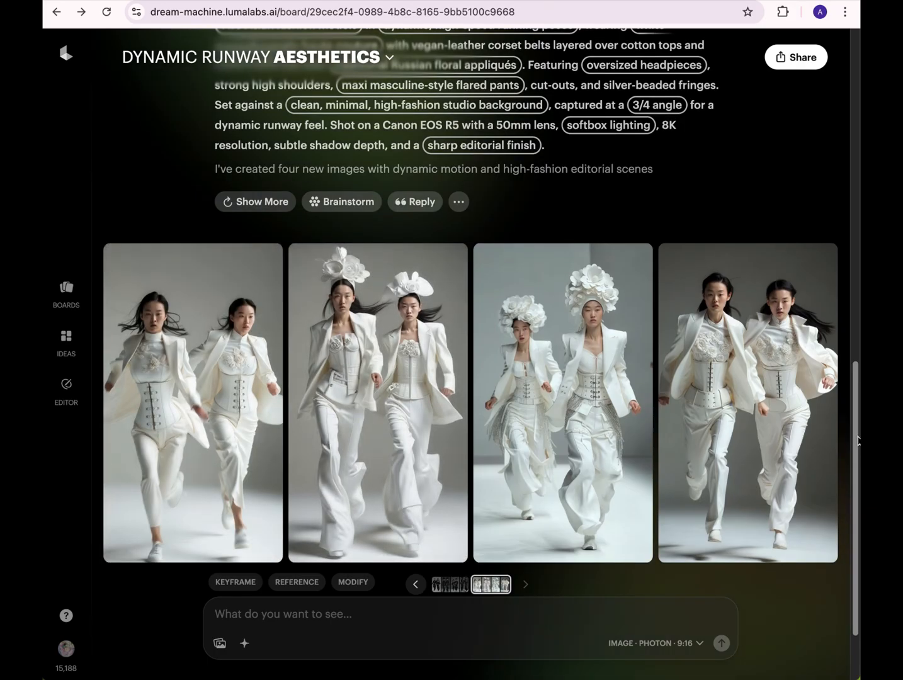
- Generate images from a prompt for a tall model with short white hair in all-white unconventional streetwear with an oversized high-shoulder jacket
{"action": "left_click", "coordinate": [383, 613]}
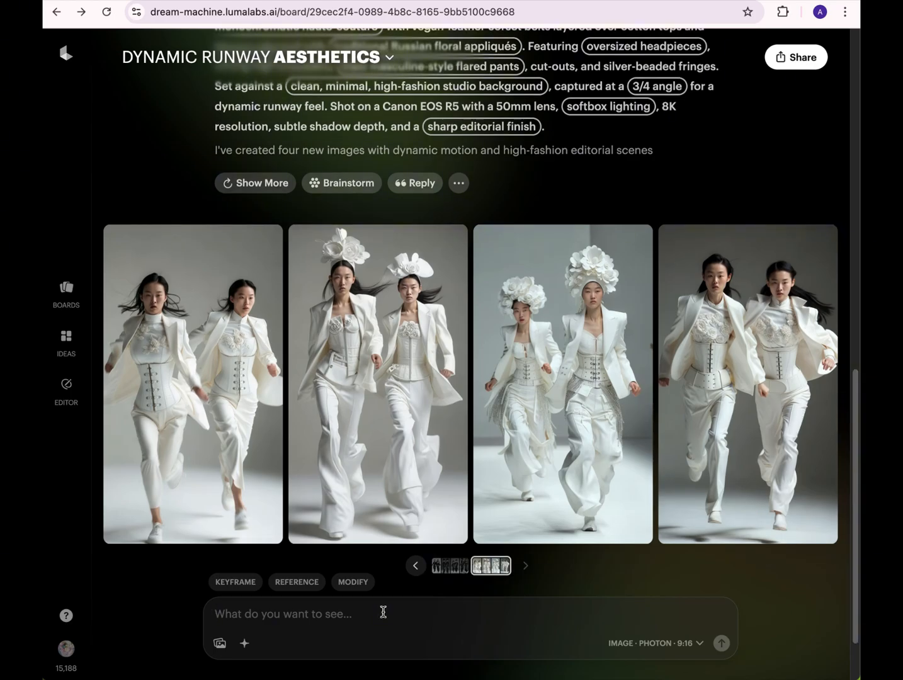
{"action": "type", "text": "A tall fashion model with short white hair striking dynamic poses in an all-white unconventional streetwear look, featuring a vegan-leather belt, jewelry accents, intricate embroidery, and an oversized high-shoulder jacket. Set in a clean, minimal, high-fashion studio environment, captured at a 3/4 angle for a dynamic runway vibe. Shot on a Canon EOS R5 with a 50mm lens, softbox lighting, 8K resolution, subtle shadow depth, and a sharp editorial finish."}
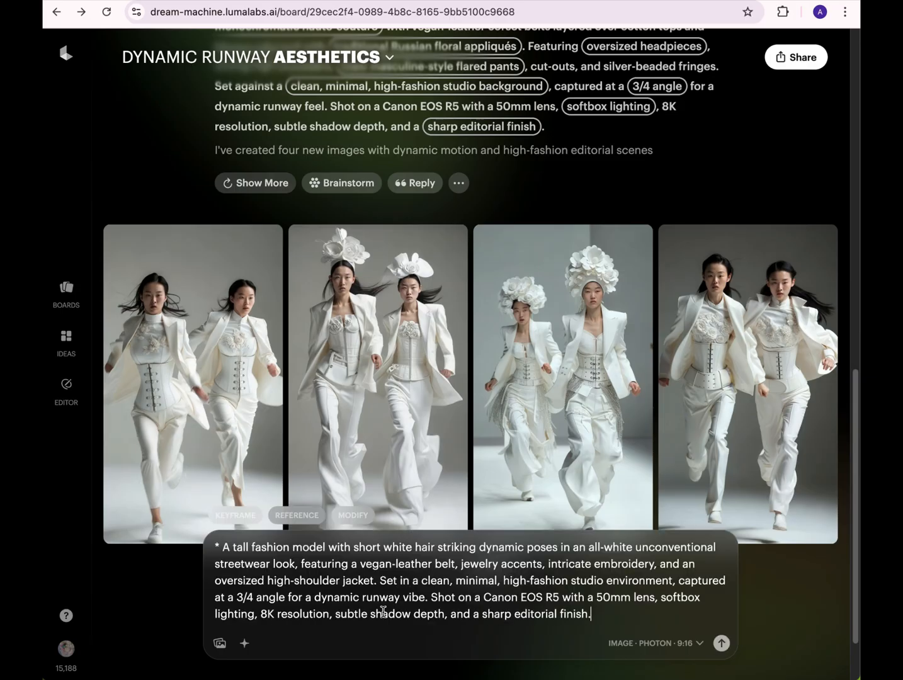
{"action": "left_click", "coordinate": [721, 642]}
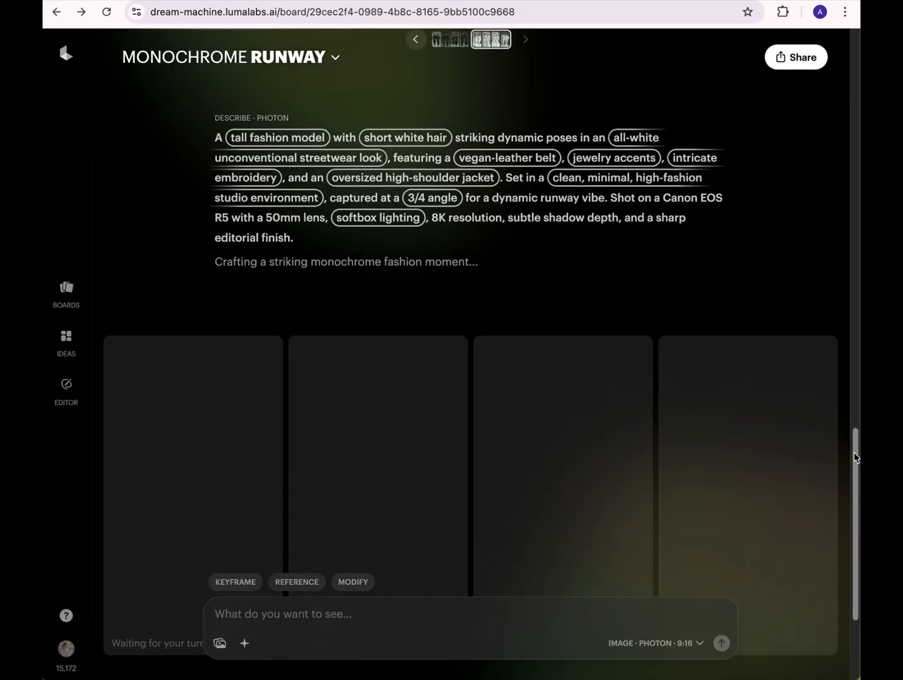
- Generate another set of images from the all-white streetwear prompt and review its highlighted phrases
{"action": "left_click_drag", "start_coordinate": [855, 458], "coordinate": [850, 485]}
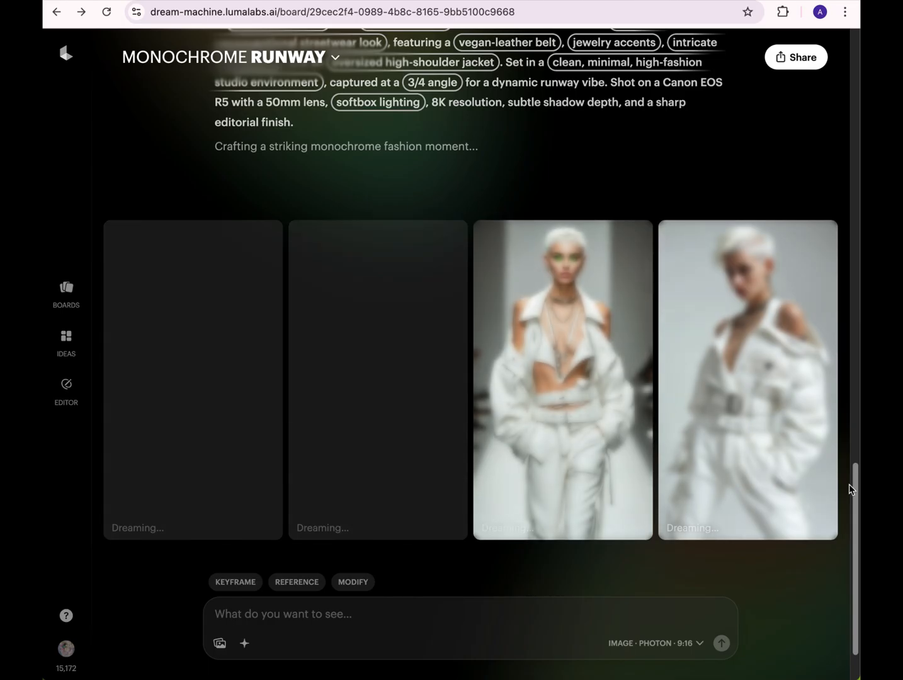
{"action": "left_click_drag", "start_coordinate": [851, 490], "coordinate": [853, 496]}
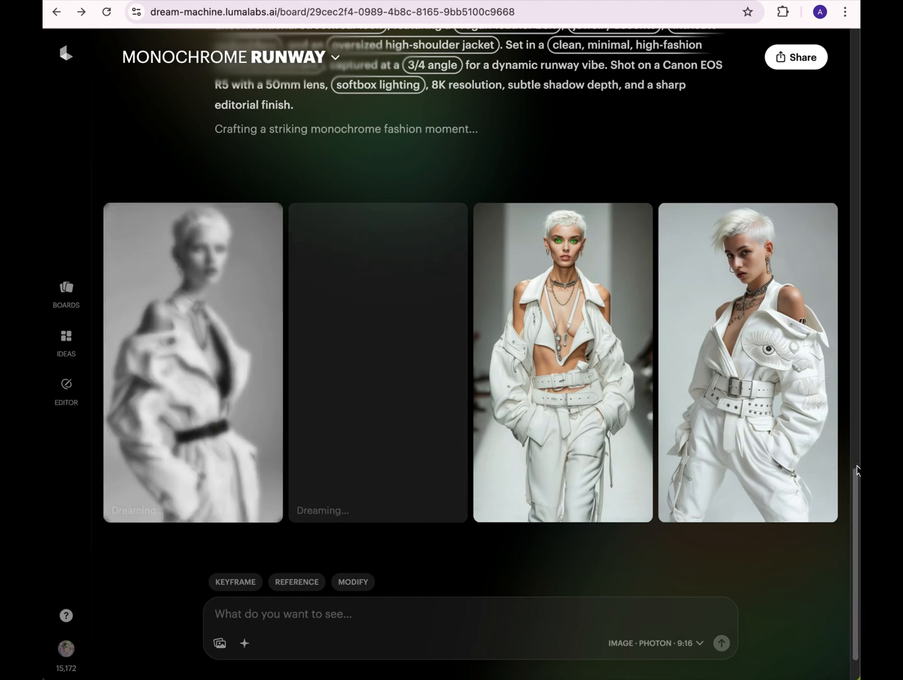
{"action": "scroll", "coordinate": [408, 359], "scroll_direction": "up", "scroll_amount": 1}
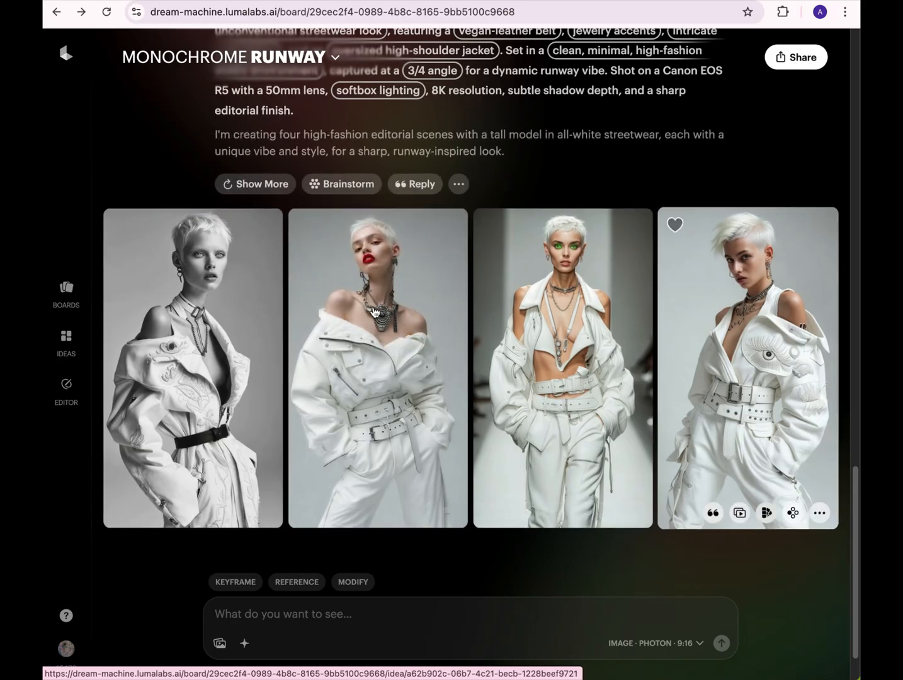
{"action": "left_click", "coordinate": [259, 184]}
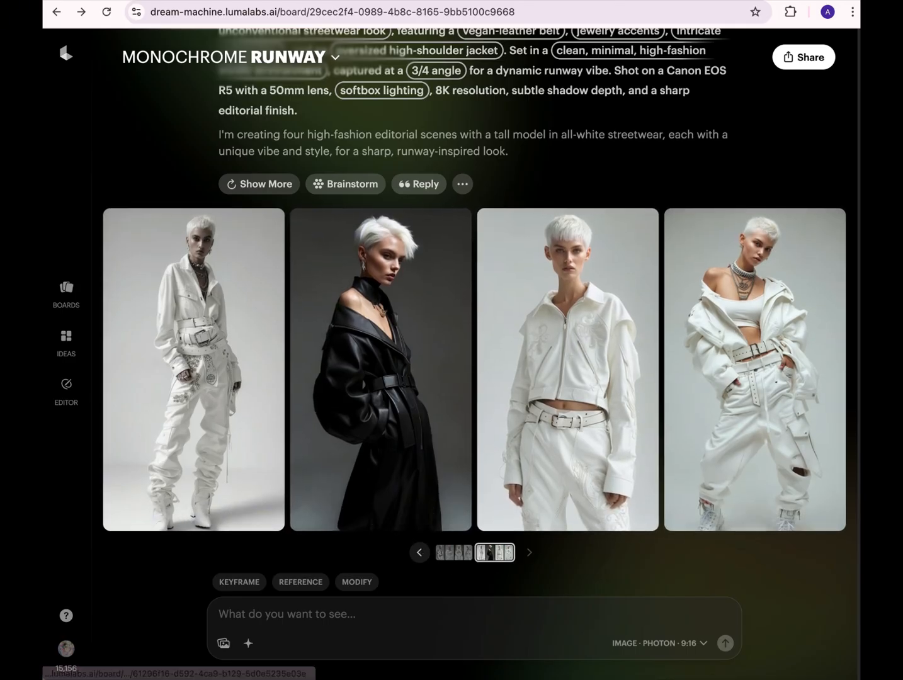
{"action": "scroll", "coordinate": [512, 197], "scroll_direction": "up", "scroll_amount": 4}
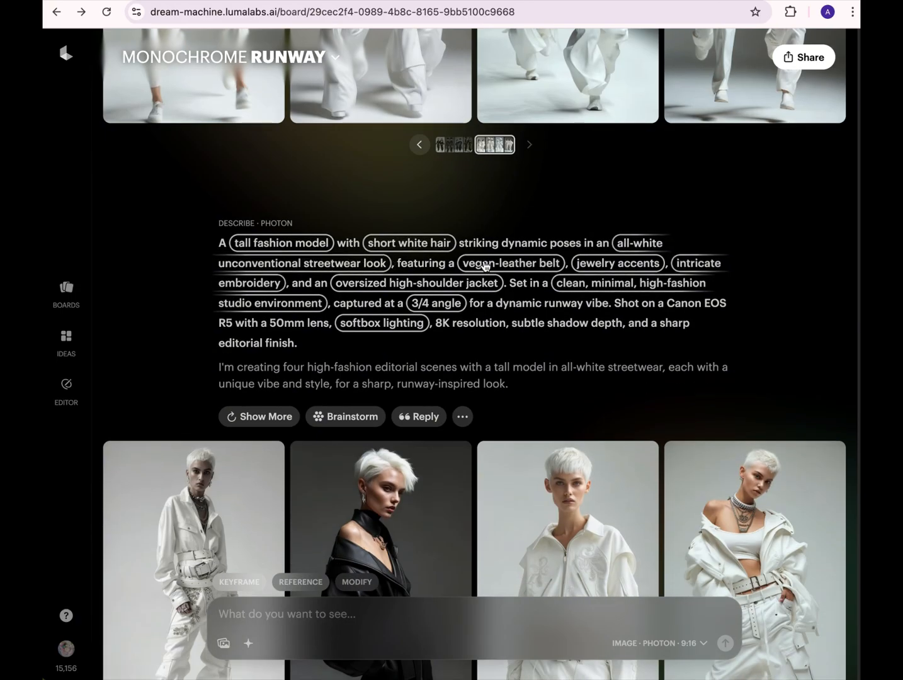
- Generate two variations of the all-white streetwear prompt, swapping the jacket phrase for "structured asymmetrical blazer" and "sculptural puff-sleeve coat", and view both sets
{"action": "left_click", "coordinate": [397, 284]}
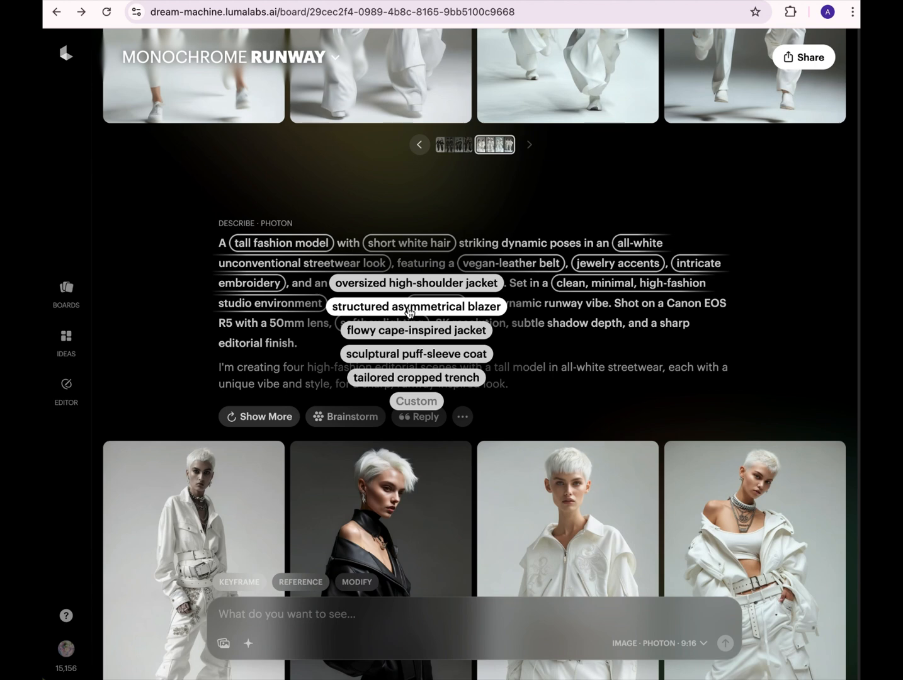
{"action": "left_click", "coordinate": [409, 308]}
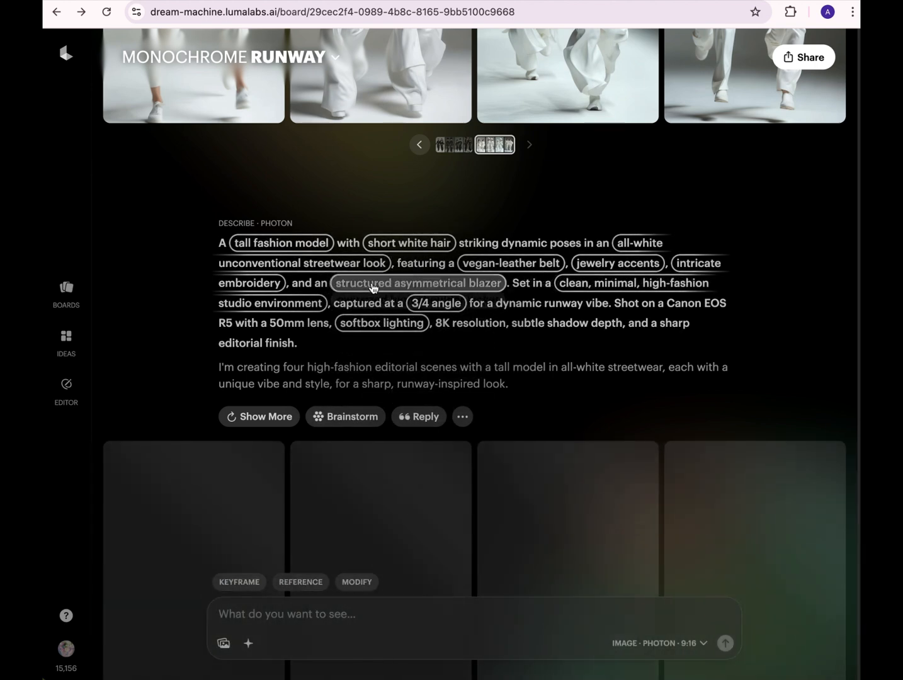
{"action": "left_click", "coordinate": [372, 288]}
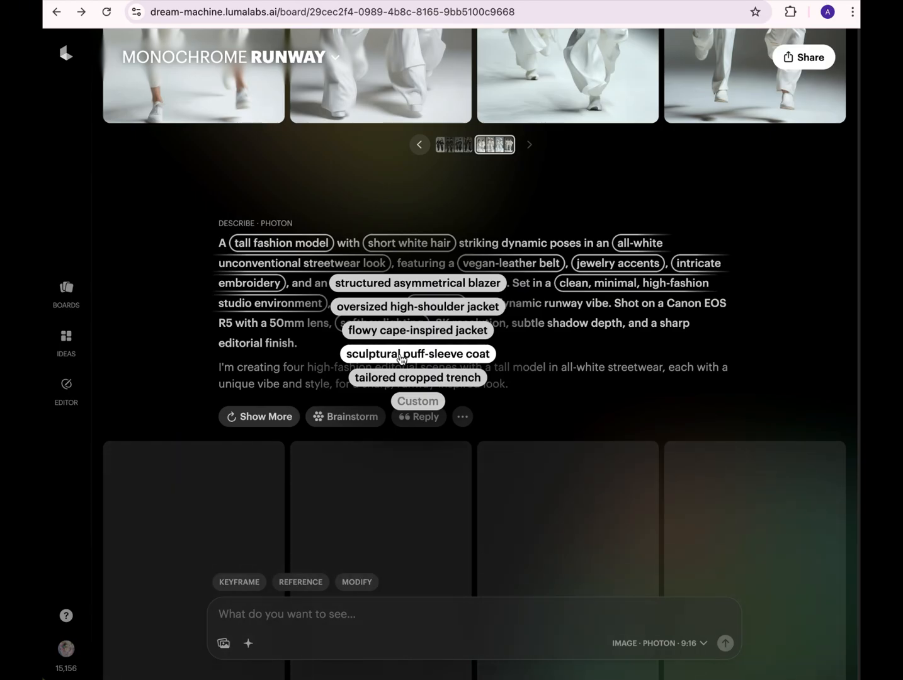
{"action": "left_click", "coordinate": [404, 354]}
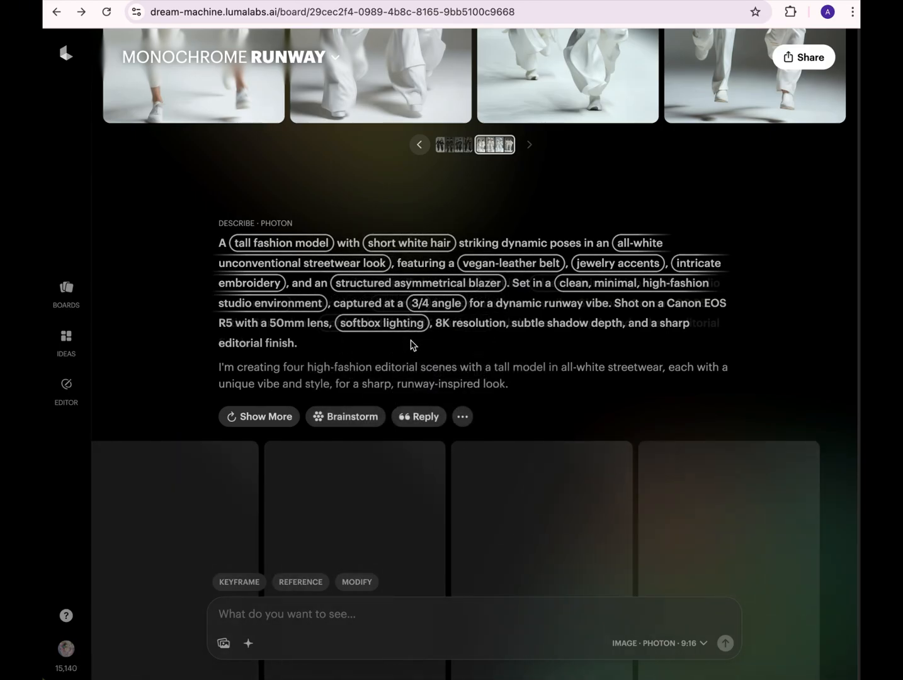
{"action": "scroll", "coordinate": [578, 406], "scroll_direction": "down", "scroll_amount": 3}
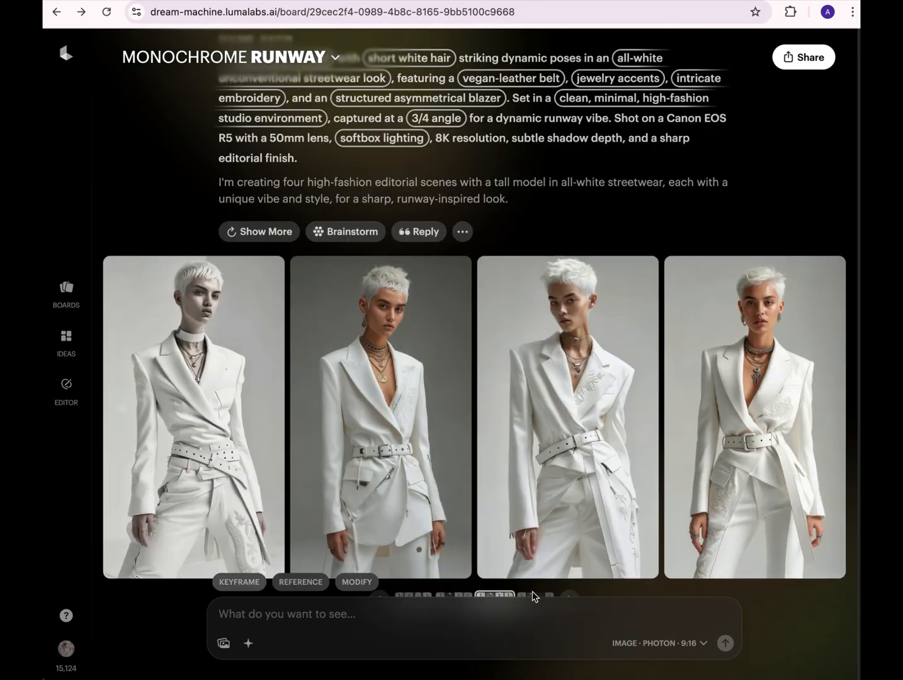
{"action": "left_click", "coordinate": [533, 595]}
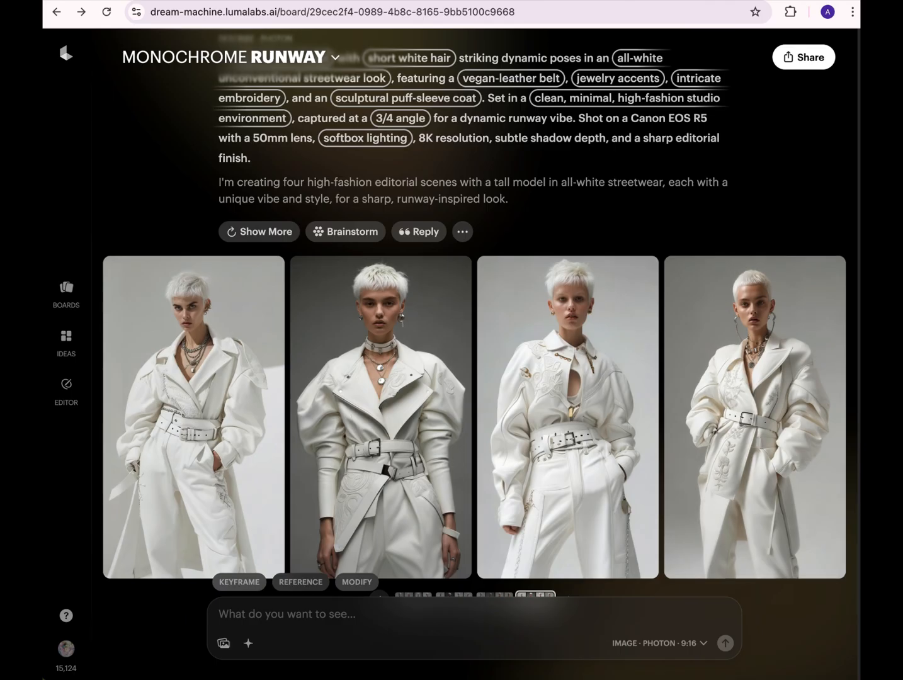
{"action": "scroll", "coordinate": [472, 379], "scroll_direction": "up", "scroll_amount": 1}
{"action": "scroll", "coordinate": [845, 505], "scroll_direction": "down", "scroll_amount": 3}
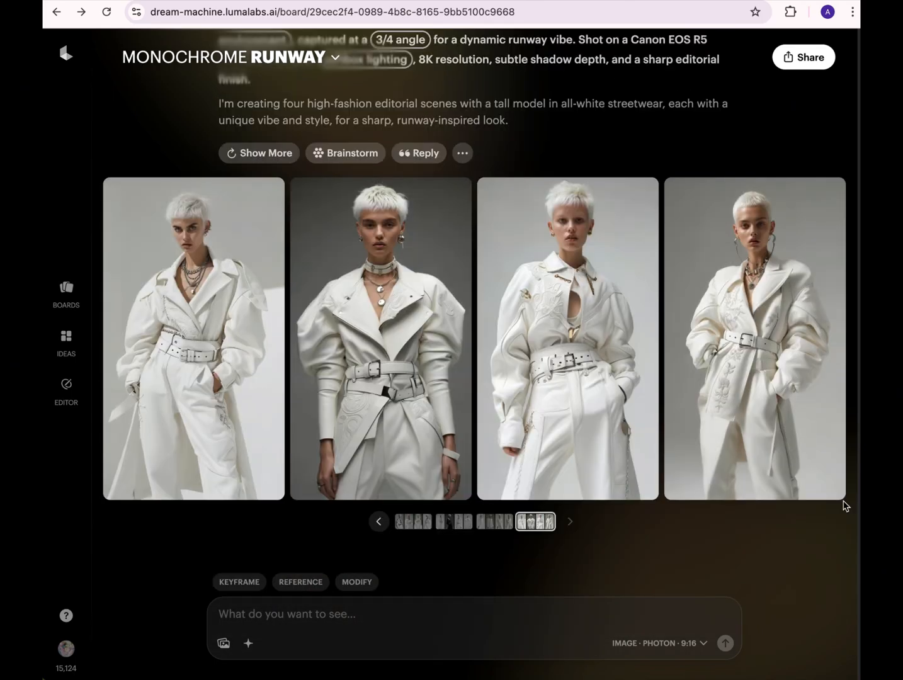
{"action": "scroll", "coordinate": [473, 352], "scroll_direction": "up", "scroll_amount": 10}
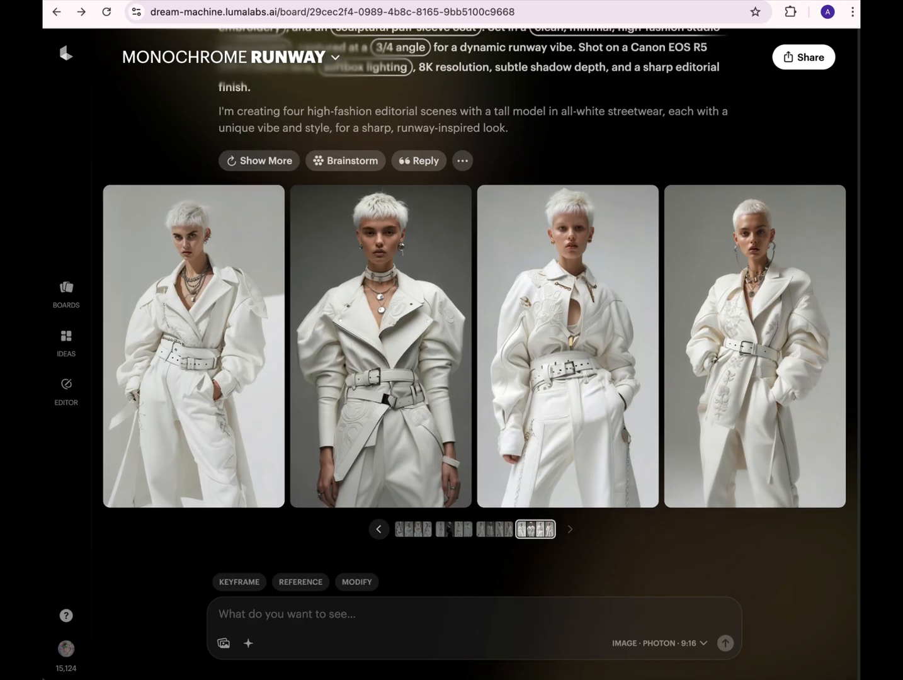
- Set the chess-pattern image of two corseted models as video start frame and the image of two models in checkered suits as end frame
{"action": "scroll", "coordinate": [427, 450], "scroll_direction": "down", "scroll_amount": 5}
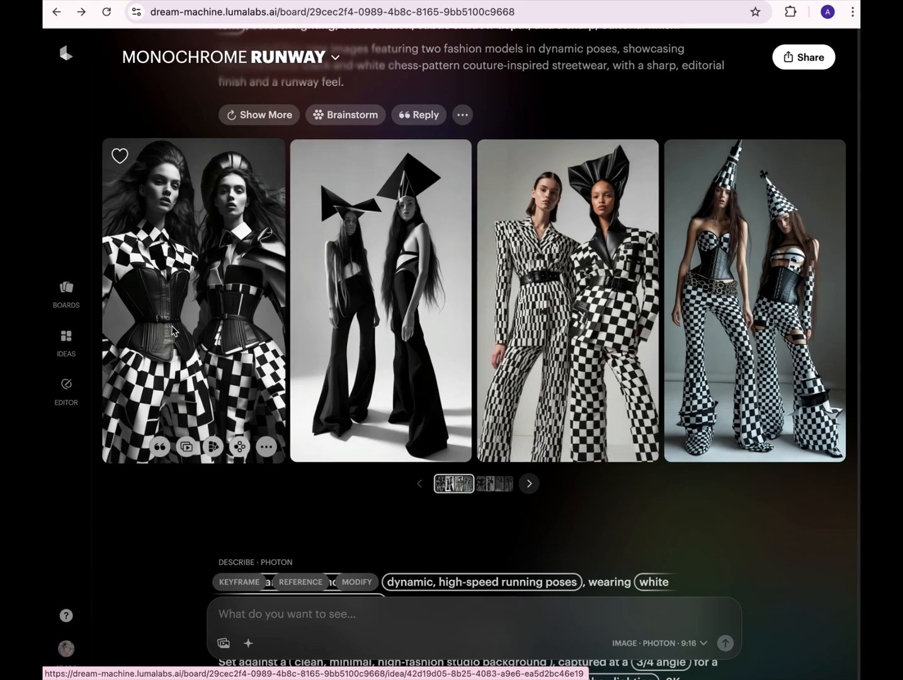
{"action": "left_click", "coordinate": [187, 447]}
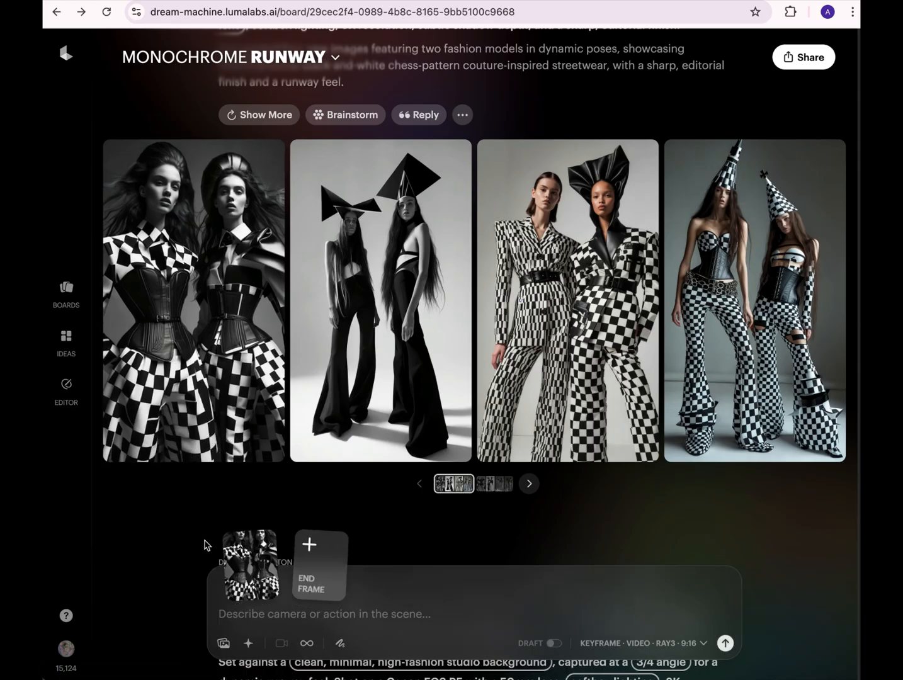
{"action": "mouse_move", "coordinate": [244, 549]}
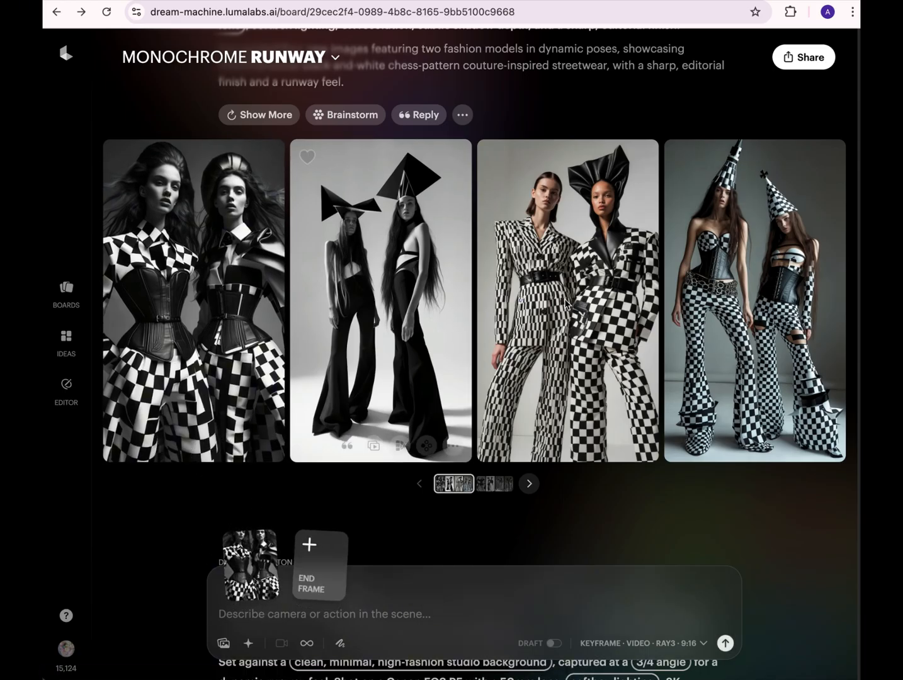
{"action": "mouse_move", "coordinate": [599, 288]}
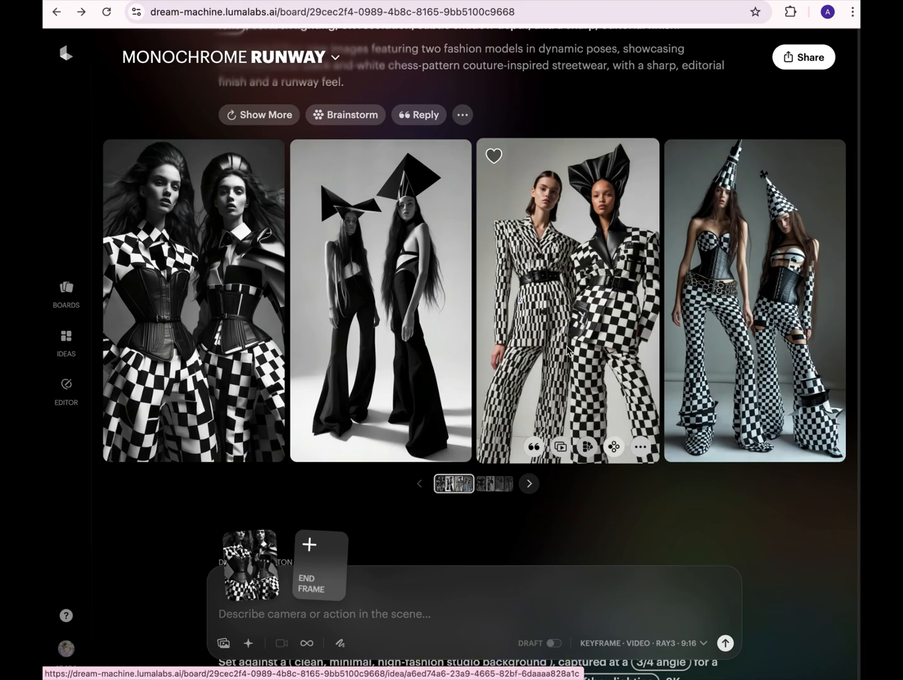
{"action": "left_click", "coordinate": [560, 448]}
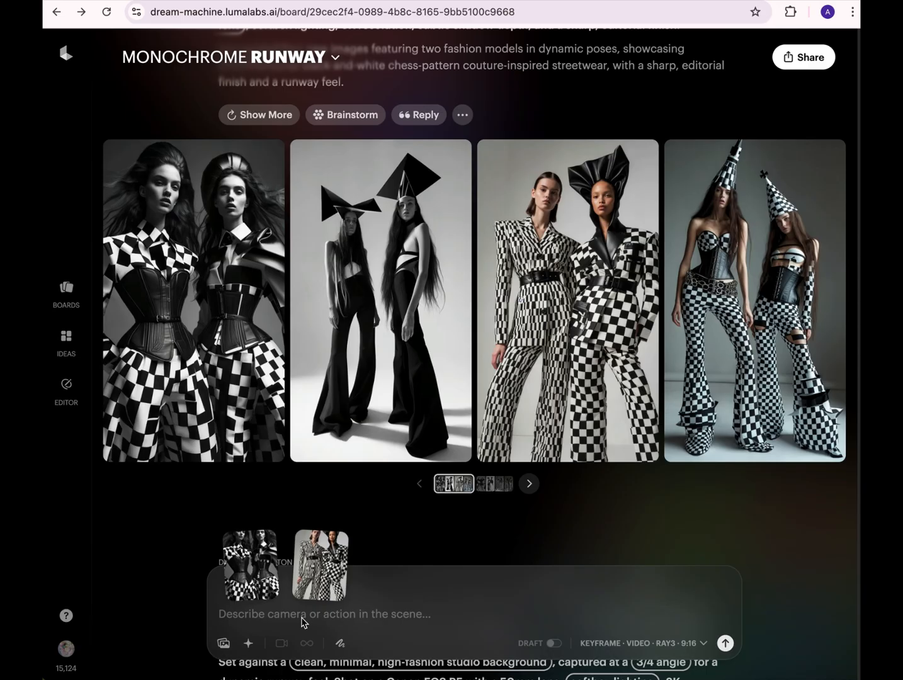
- Generate the video from the pasted "Time-Lapse Clothing Animation / Time Lapse Warp" prompt, edited to say "the first scene" and "the next look/scene"
{"action": "type", "text": "* Time-Lapse Clothing Animation / Time Lapse Warp — speed the scene up, then snap back into slow motion for dramatic impact, reforming into the next look."}
{"action": "left_click", "coordinate": [225, 600]}
{"action": "key", "text": "BackSpace"}
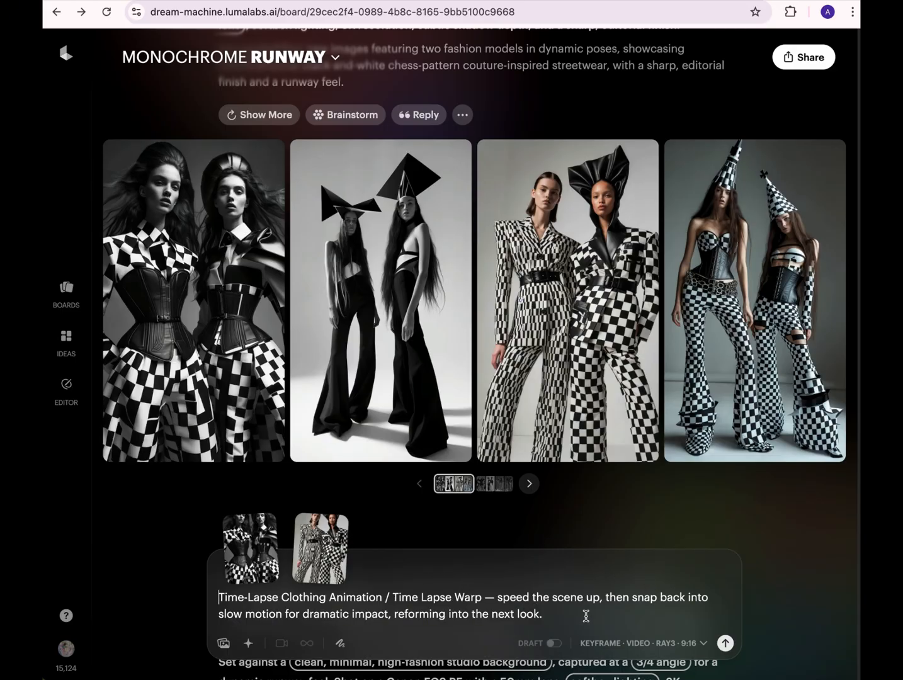
{"action": "left_click", "coordinate": [554, 597]}
{"action": "type", "text": "first"}
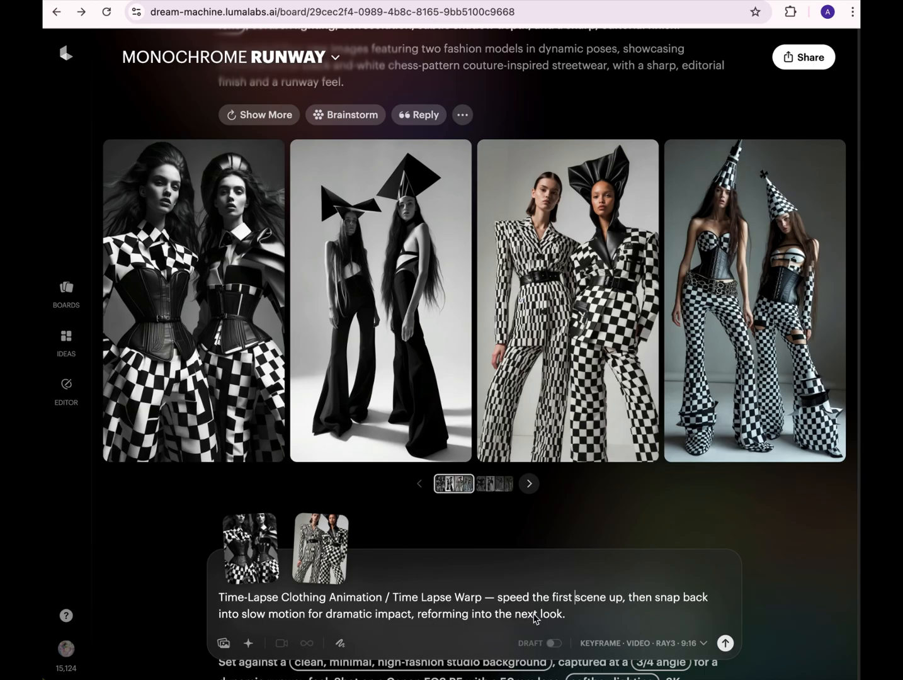
{"action": "left_click", "coordinate": [559, 620]}
{"action": "type", "text": "/scene"}
{"action": "left_click", "coordinate": [726, 642]}
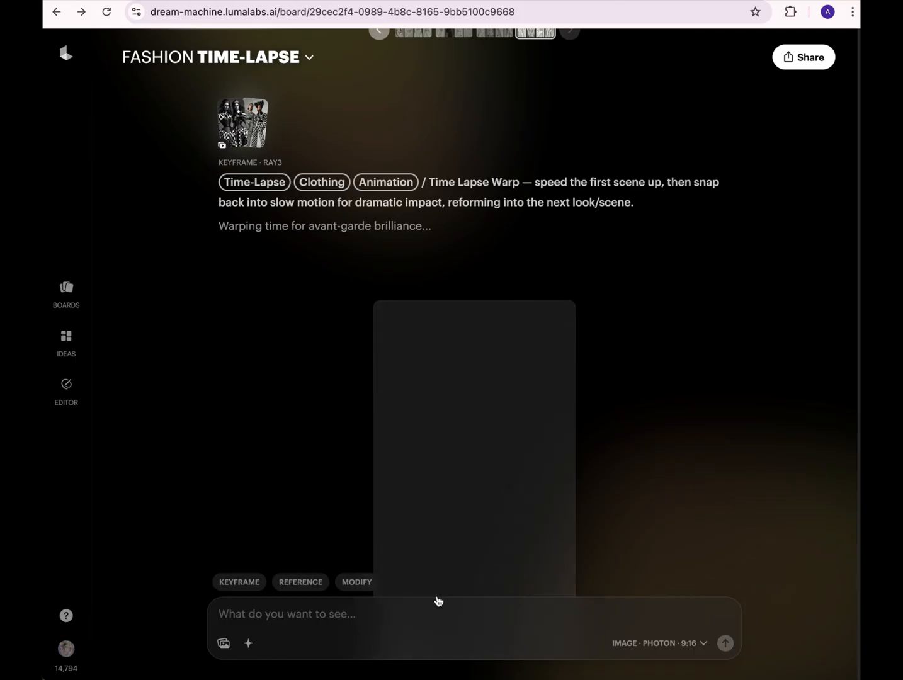
- Set the checkered-suits image as start frame and the fourth image of the second chess-pattern set as end frame for a new video
{"action": "scroll", "coordinate": [474, 353], "scroll_direction": "up", "scroll_amount": 20}
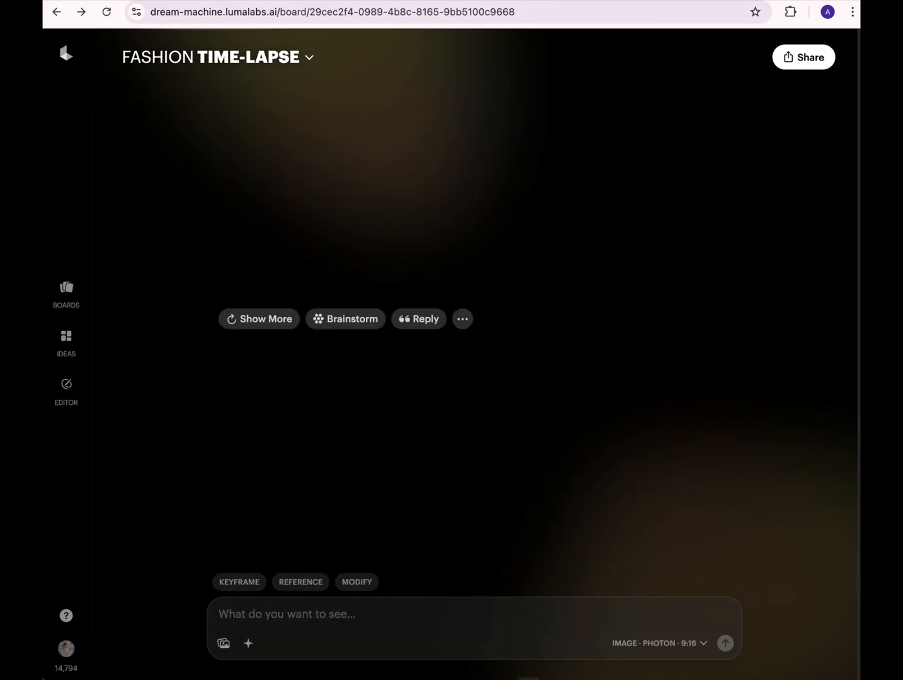
{"action": "scroll", "coordinate": [474, 353], "scroll_direction": "down", "scroll_amount": 1}
{"action": "scroll", "coordinate": [603, 286], "scroll_direction": "down", "scroll_amount": 3}
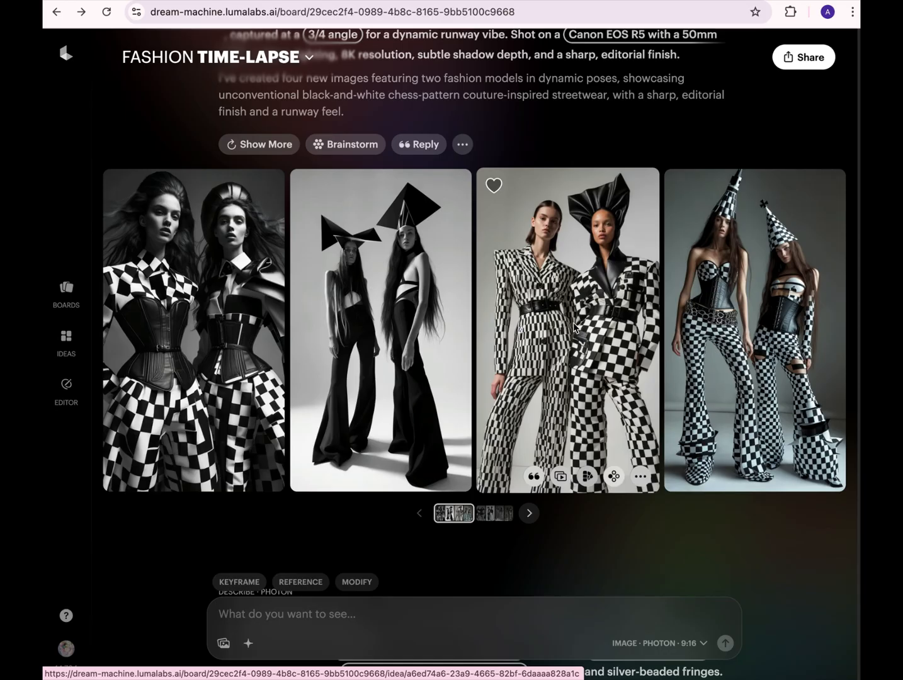
{"action": "left_click", "coordinate": [562, 480]}
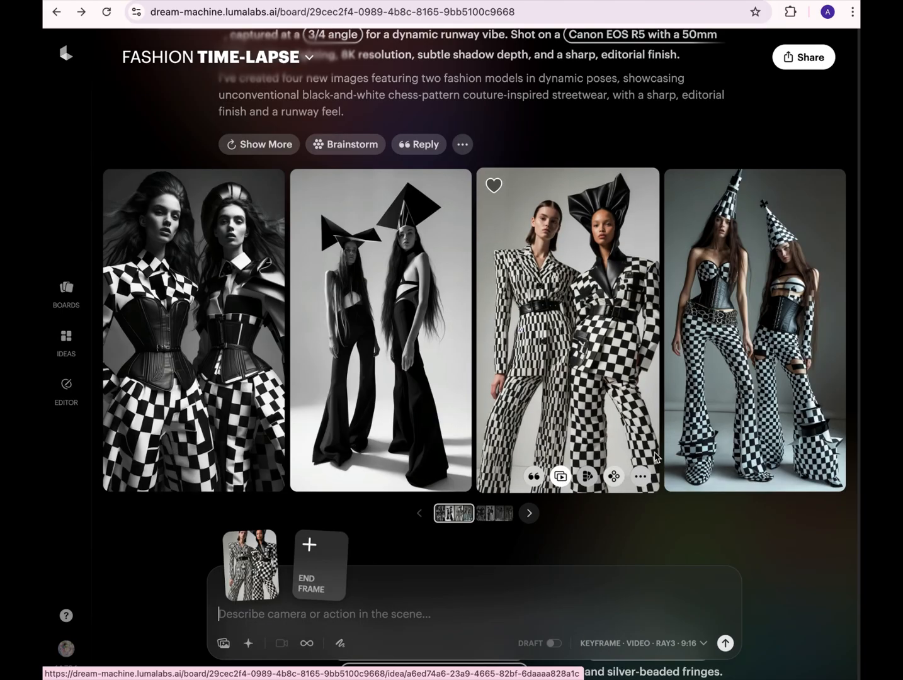
{"action": "left_click", "coordinate": [532, 516]}
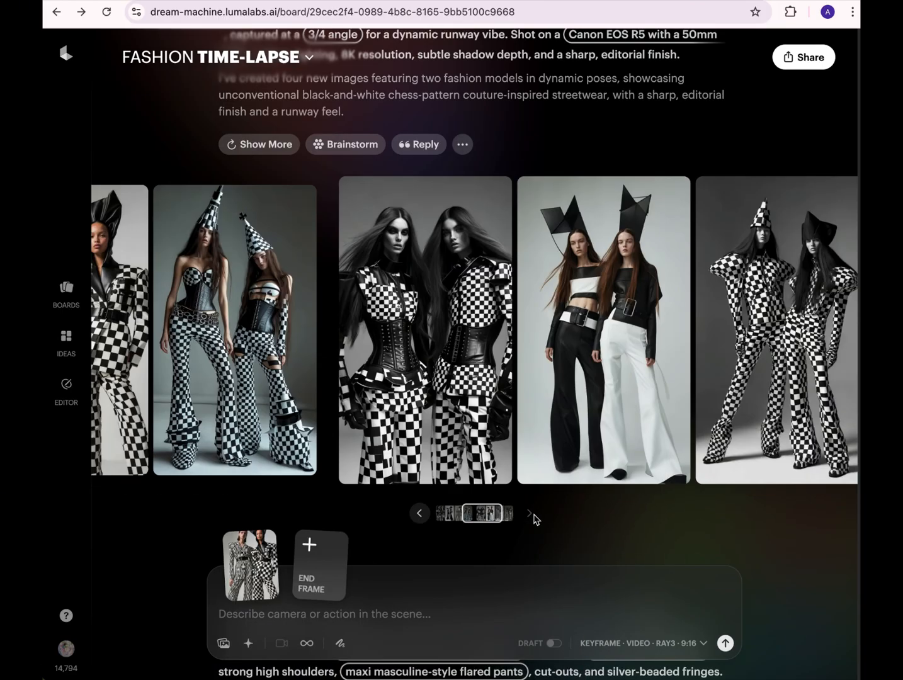
{"action": "mouse_move", "coordinate": [735, 379]}
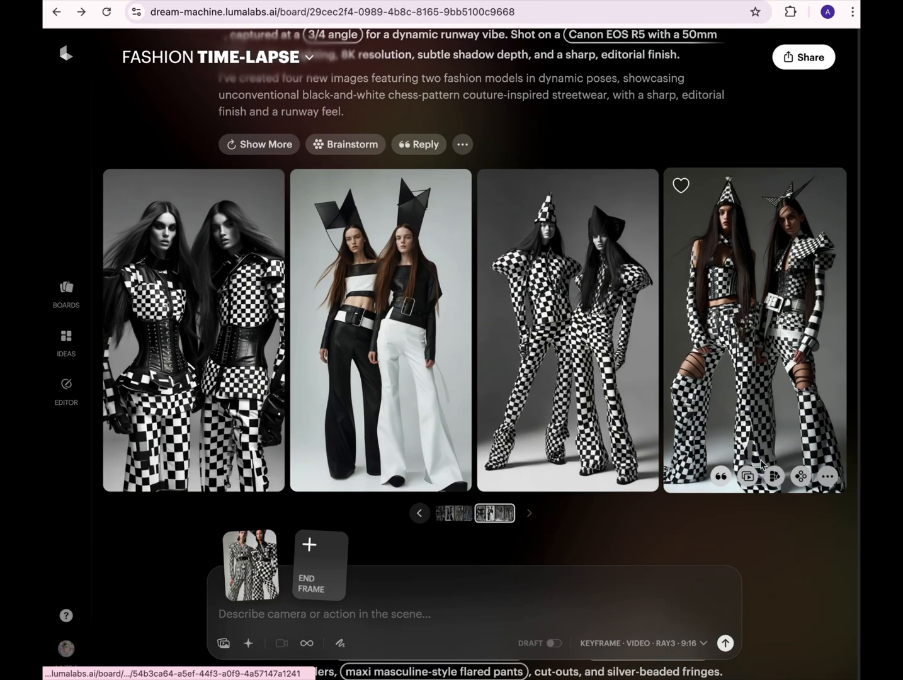
{"action": "left_click", "coordinate": [747, 477]}
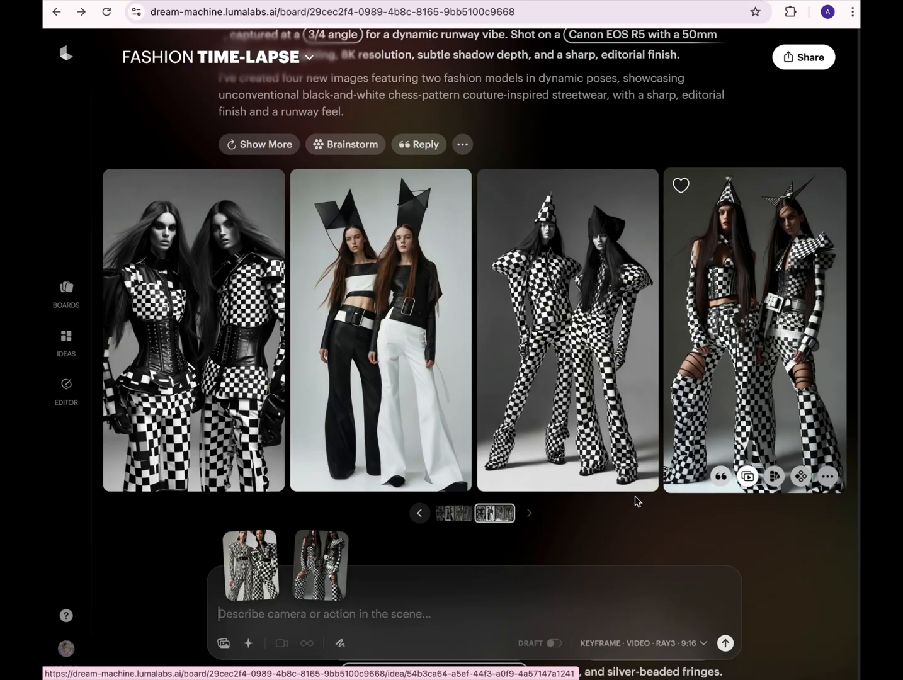
- Generate the keyframe video with the prompt "lightning explosion - a holographic shimmer reveals the next two models"
{"action": "left_click", "coordinate": [300, 620]}
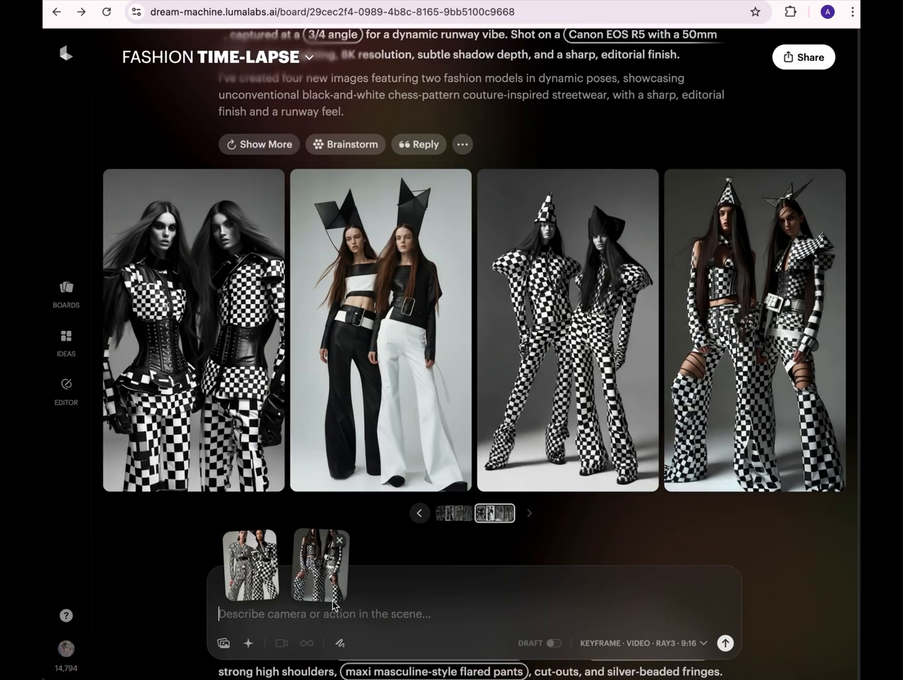
{"action": "mouse_move", "coordinate": [332, 603]}
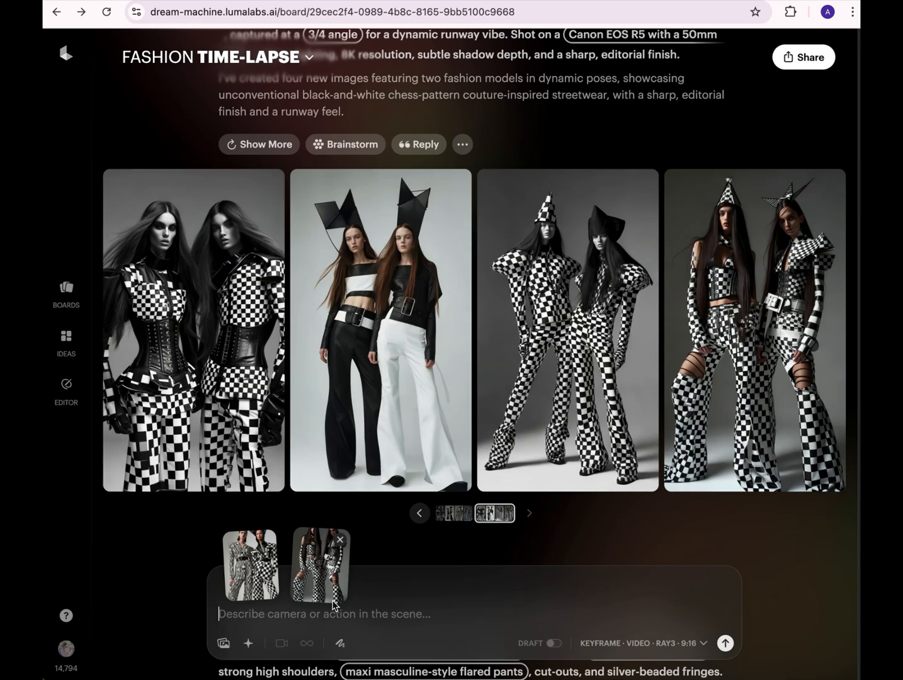
{"action": "type", "text": "lightnin"}
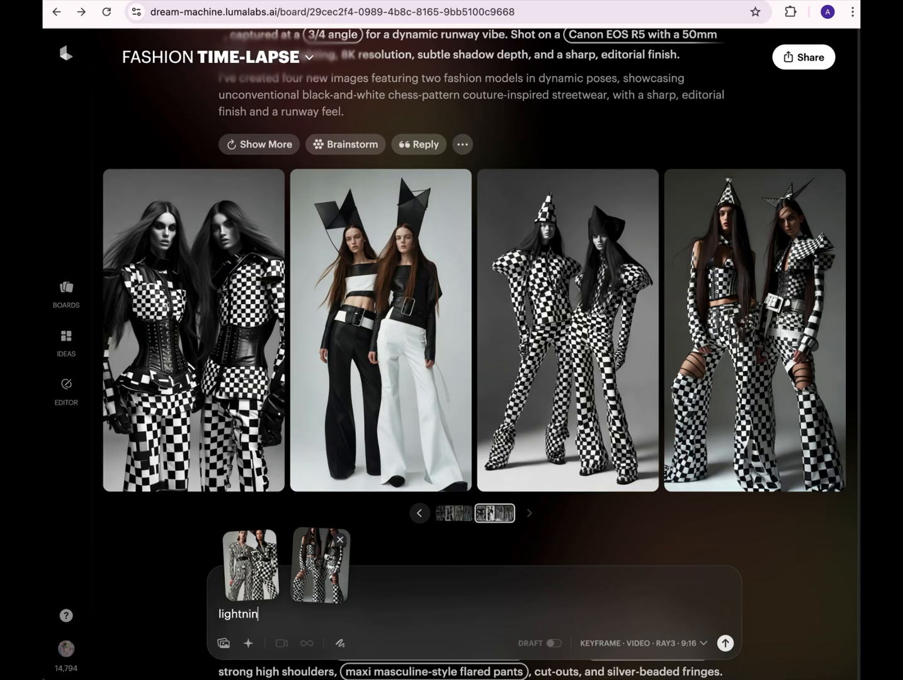
{"action": "type", "text": "g explosion - a holographi"}
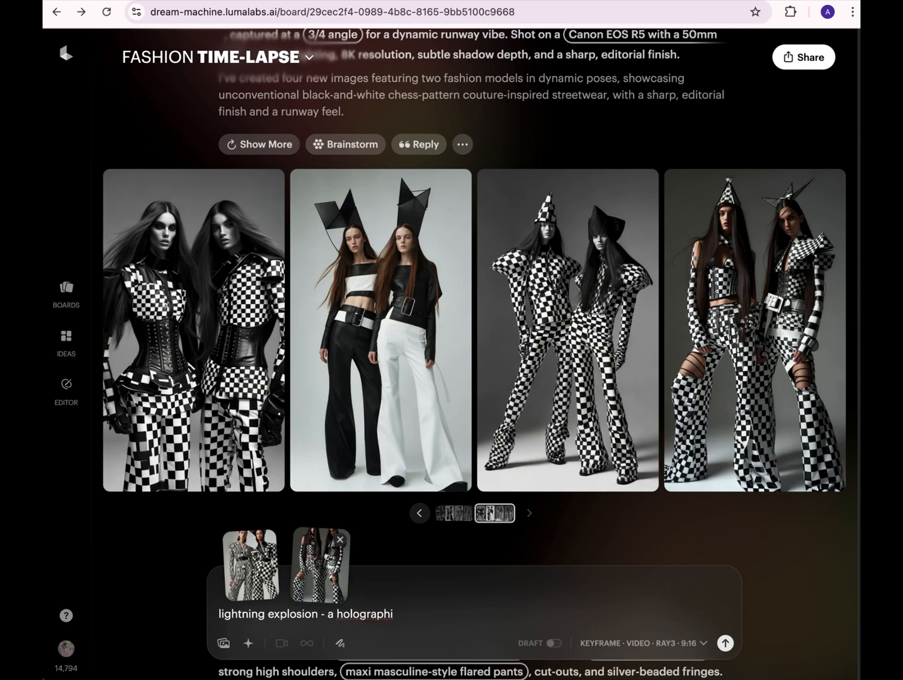
{"action": "type", "text": "c shimmer reveals the next two models"}
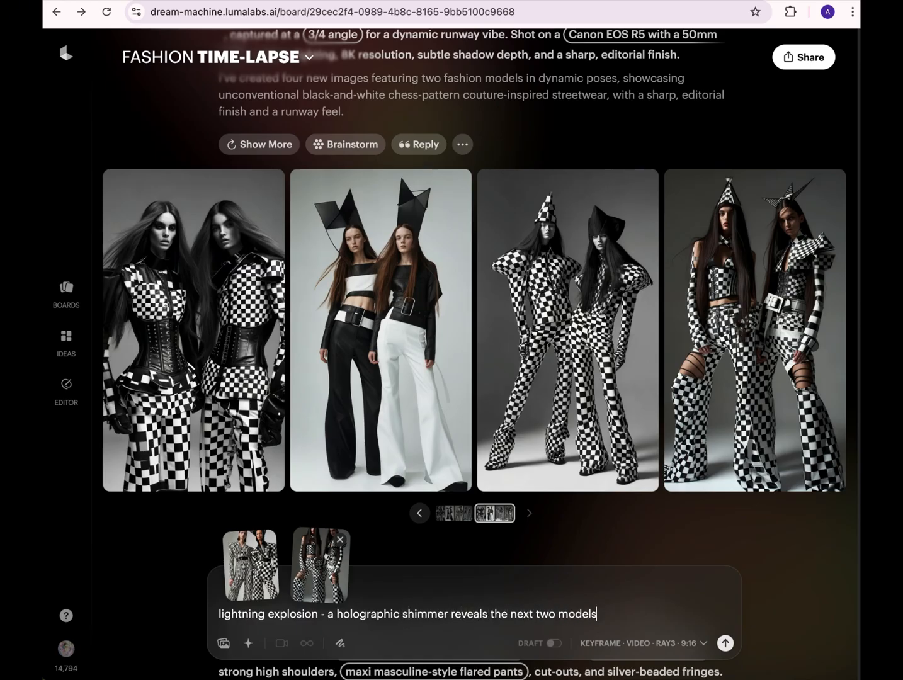
{"action": "left_click", "coordinate": [724, 644]}
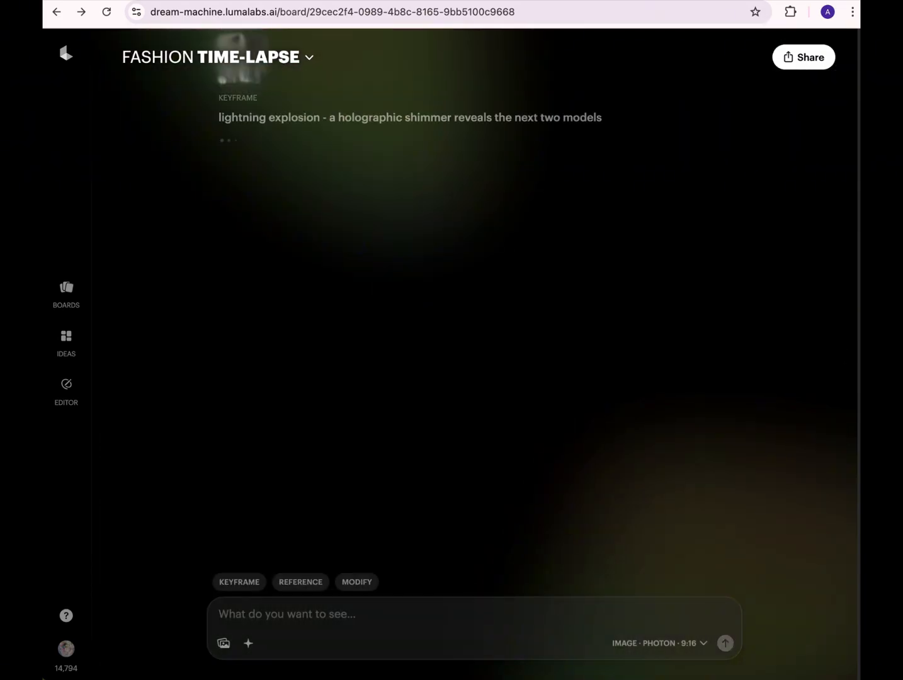
- Generate two variations of the time-lapse warp video, replacing "Time-Lapse" with the suggestions "Stop-motion" and "Dynamic frame interpolation"
{"action": "scroll", "coordinate": [474, 378], "scroll_direction": "up", "scroll_amount": 10}
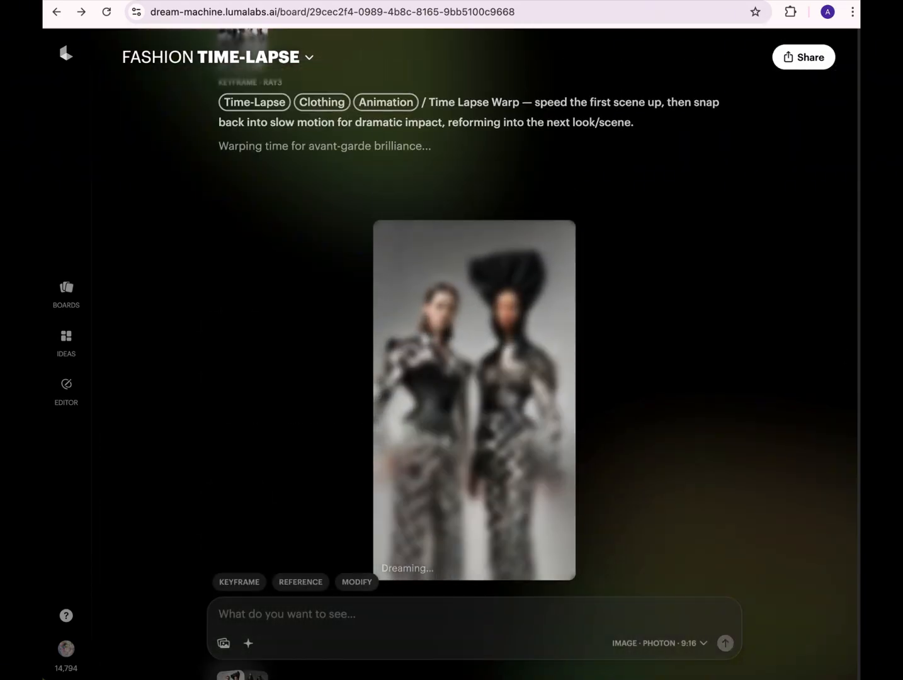
{"action": "scroll", "coordinate": [474, 378], "scroll_direction": "up", "scroll_amount": 1}
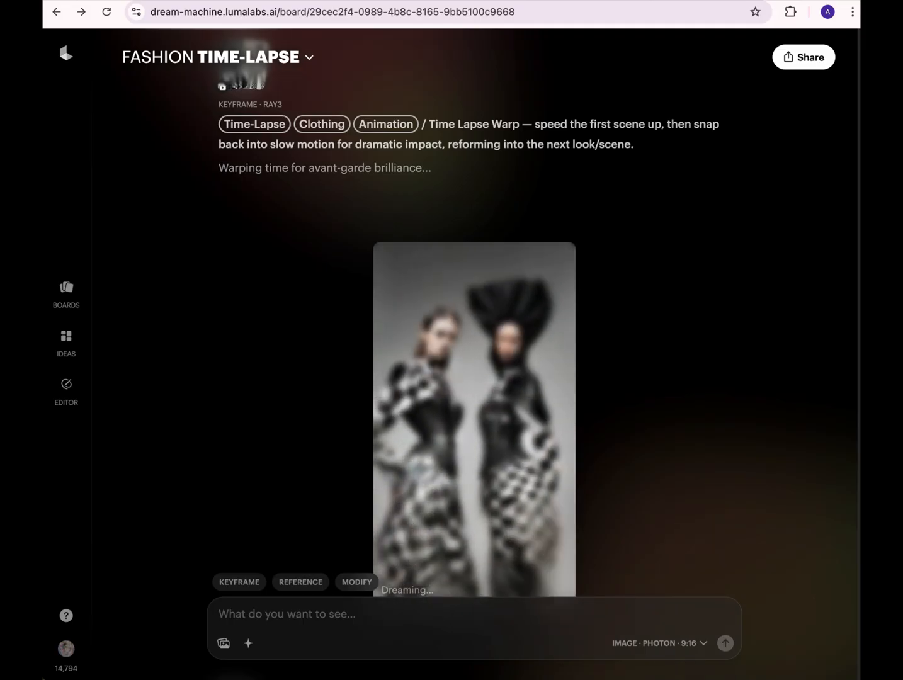
{"action": "scroll", "coordinate": [474, 379], "scroll_direction": "up", "scroll_amount": 1}
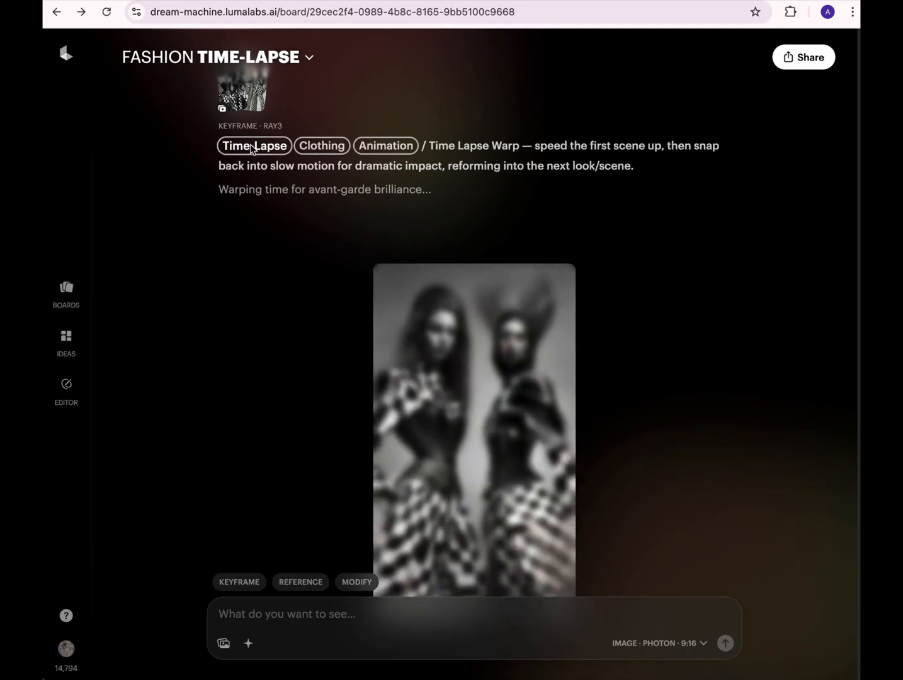
{"action": "left_click", "coordinate": [253, 147]}
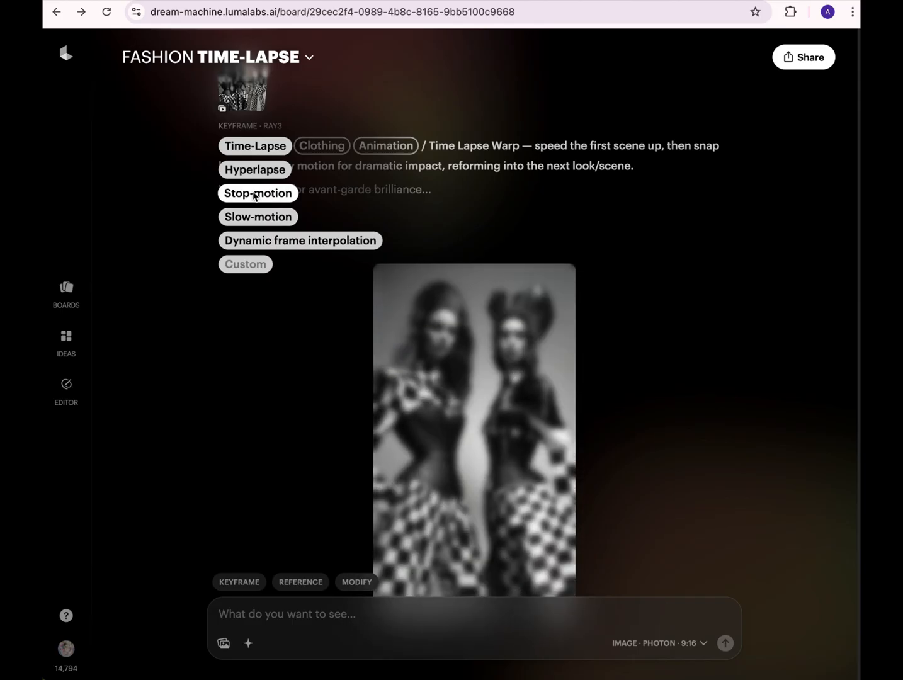
{"action": "left_click", "coordinate": [255, 193]}
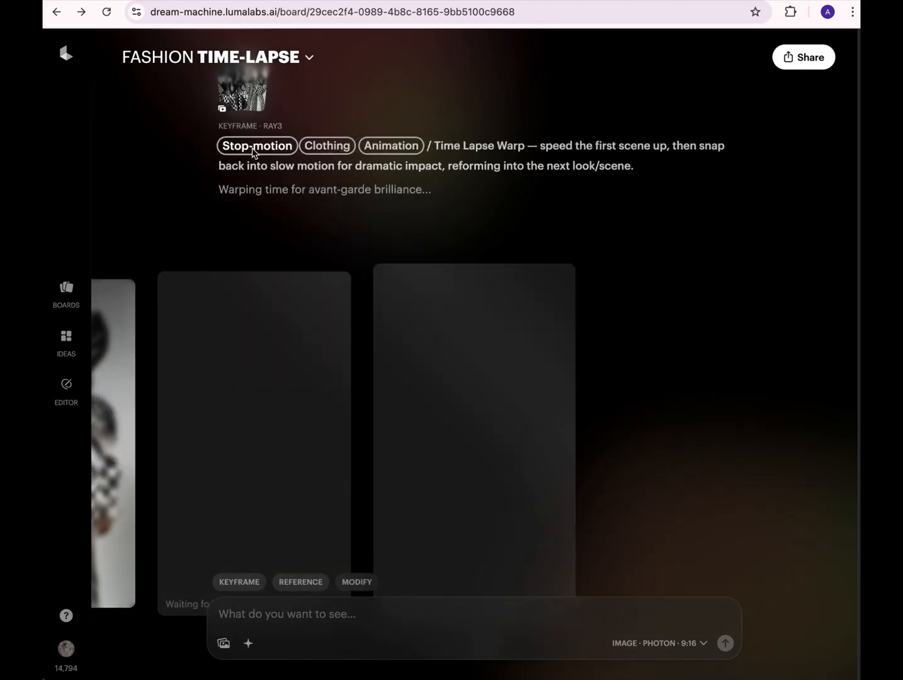
{"action": "left_click", "coordinate": [252, 149]}
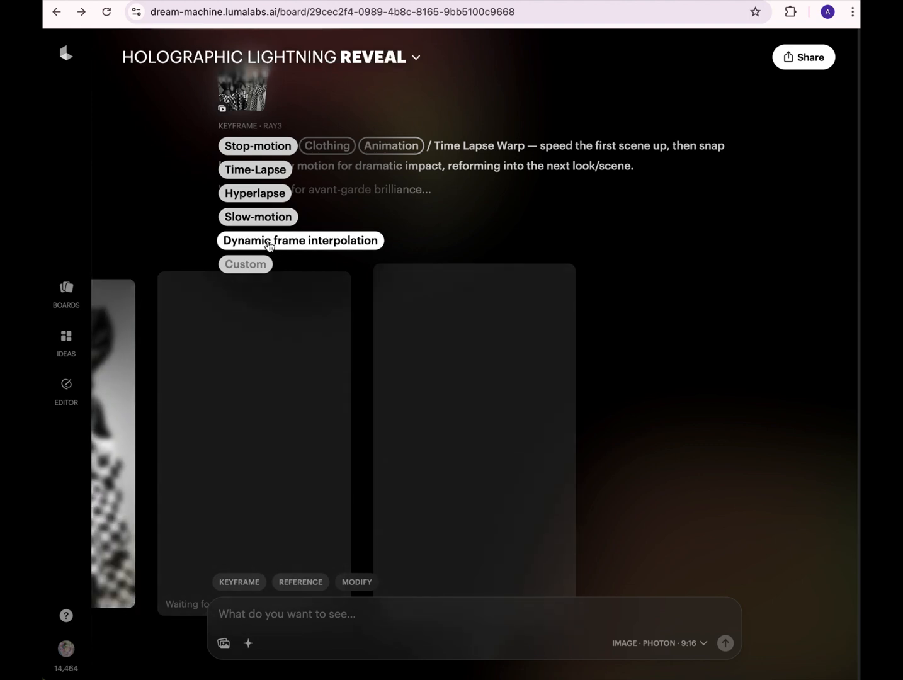
{"action": "left_click", "coordinate": [269, 243]}
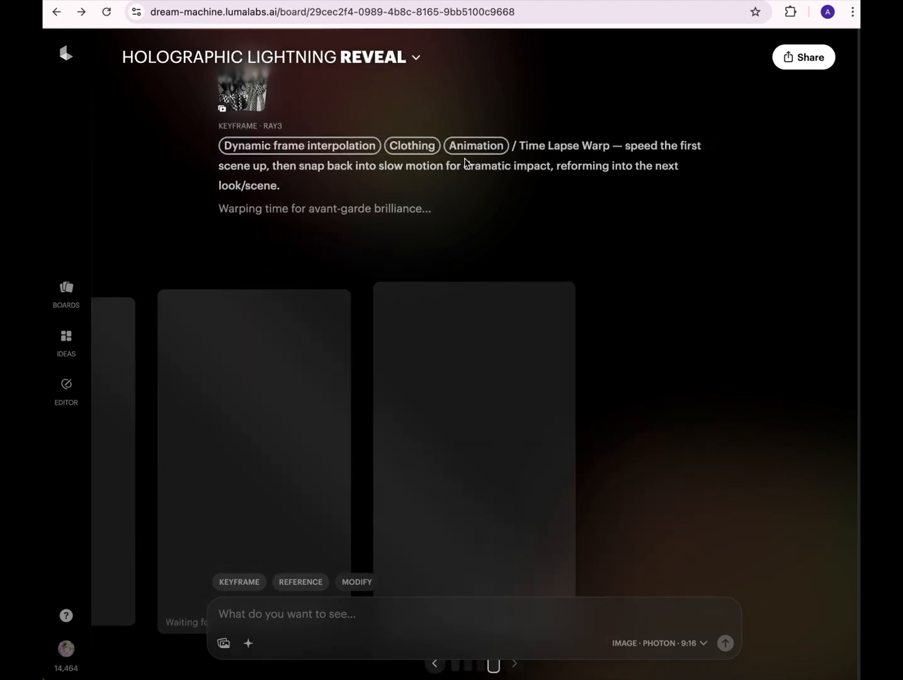
- Generate a variation of the lightning explosion video, replacing "lightning explosion" with the suggestion "aurora flare"
{"action": "scroll", "coordinate": [602, 493], "scroll_direction": "down", "scroll_amount": 2}
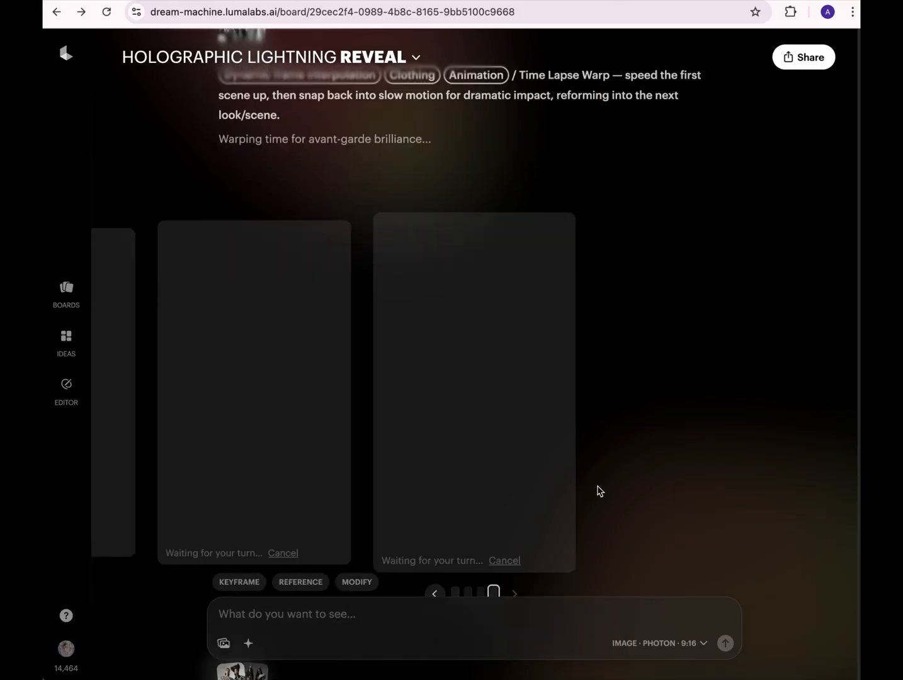
{"action": "left_click", "coordinate": [456, 556]}
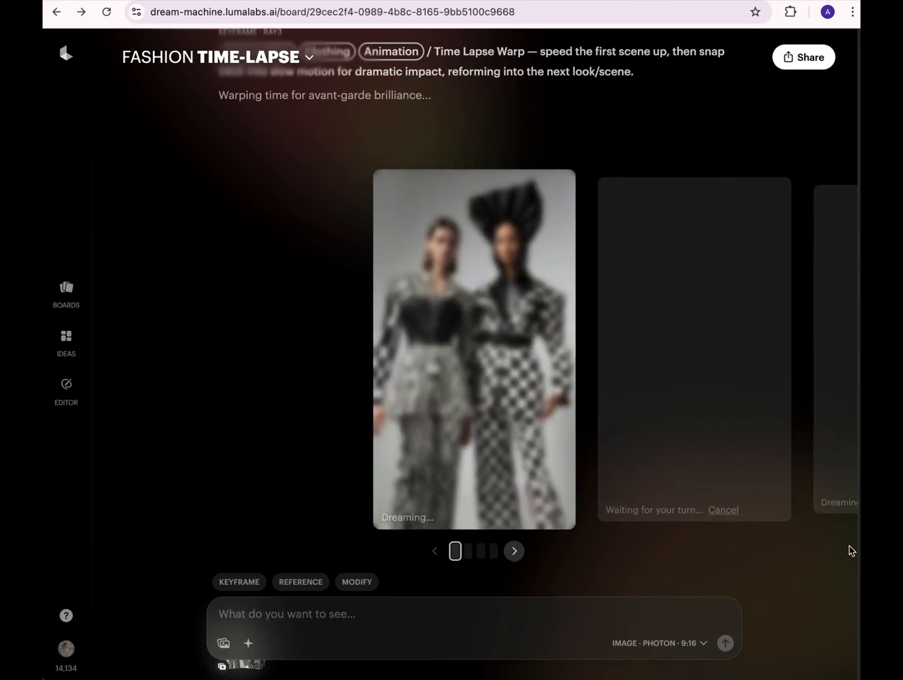
{"action": "scroll", "coordinate": [850, 566], "scroll_direction": "down", "scroll_amount": 7}
{"action": "scroll", "coordinate": [858, 630], "scroll_direction": "down", "scroll_amount": 1}
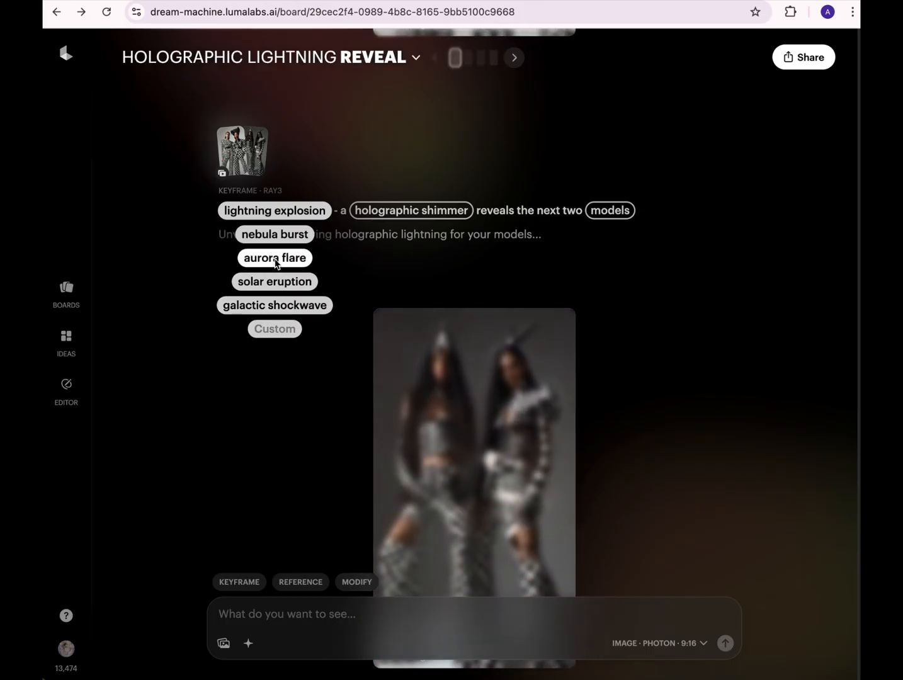
{"action": "left_click", "coordinate": [275, 259]}
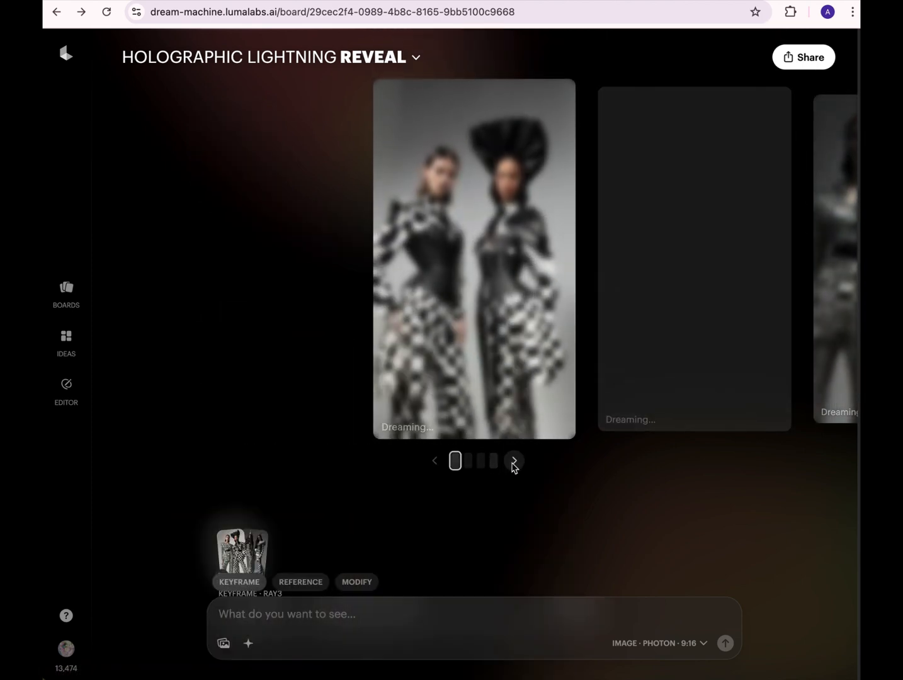
{"action": "left_click", "coordinate": [514, 462]}
{"action": "left_click", "coordinate": [514, 462]}
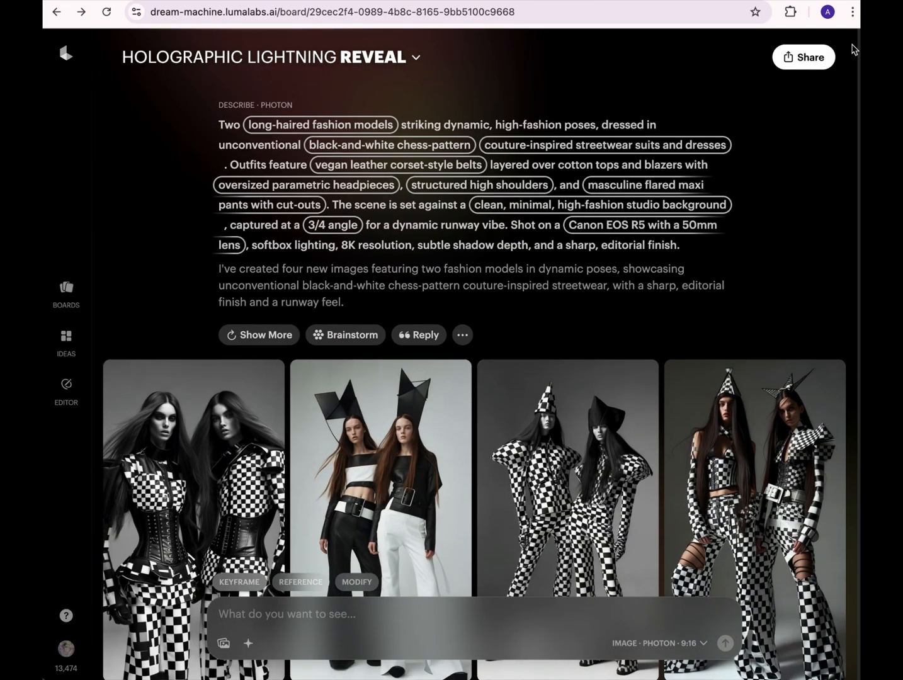
- Set the fourth long-haired chess-pattern image as start frame and the second white running-pose image as end frame for a new keyframe video
{"action": "scroll", "coordinate": [856, 79], "scroll_direction": "down", "scroll_amount": 2}
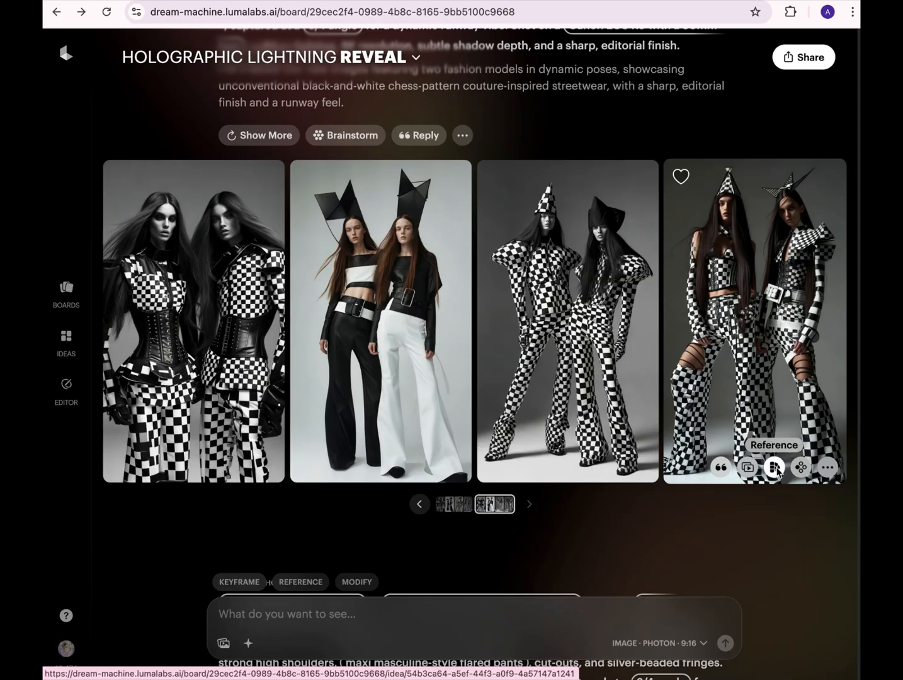
{"action": "left_click", "coordinate": [775, 467]}
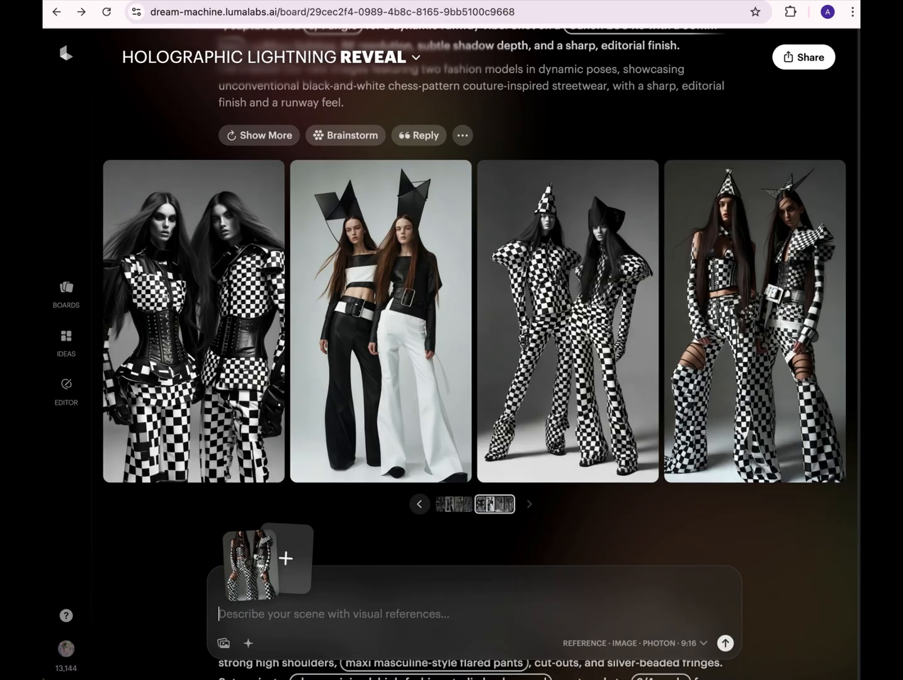
{"action": "scroll", "coordinate": [855, 399], "scroll_direction": "down", "scroll_amount": 2}
{"action": "scroll", "coordinate": [854, 399], "scroll_direction": "down", "scroll_amount": 10}
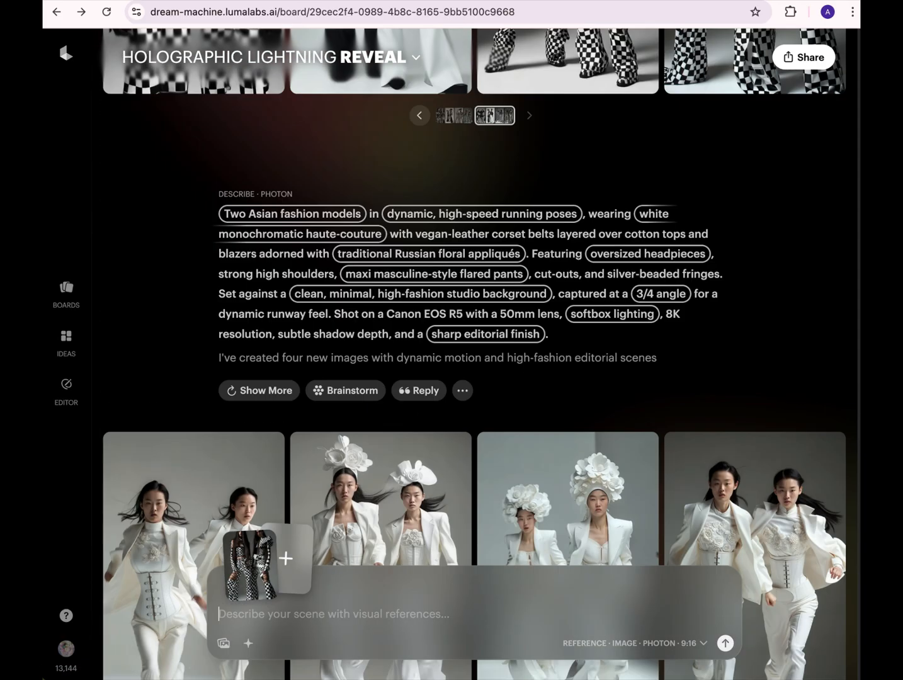
{"action": "scroll", "coordinate": [854, 399], "scroll_direction": "up", "scroll_amount": 1}
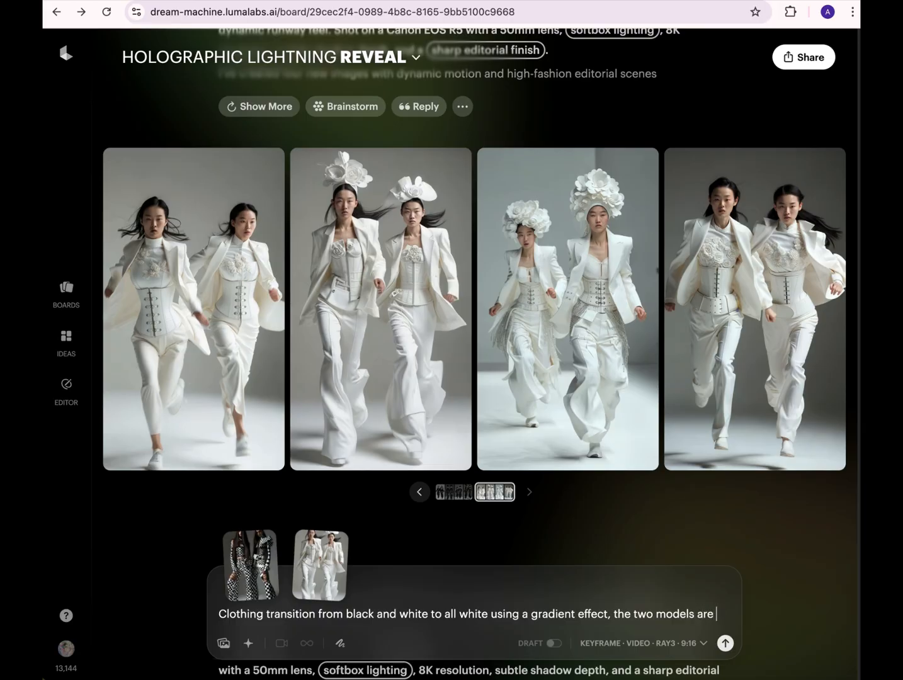
- Generate the video with prompt "Clothing transition from black and white to all white using a gradient effect, the two models are in a high dynamic motion, running"
{"action": "type", "text": "n a high dynamic motion, running."}
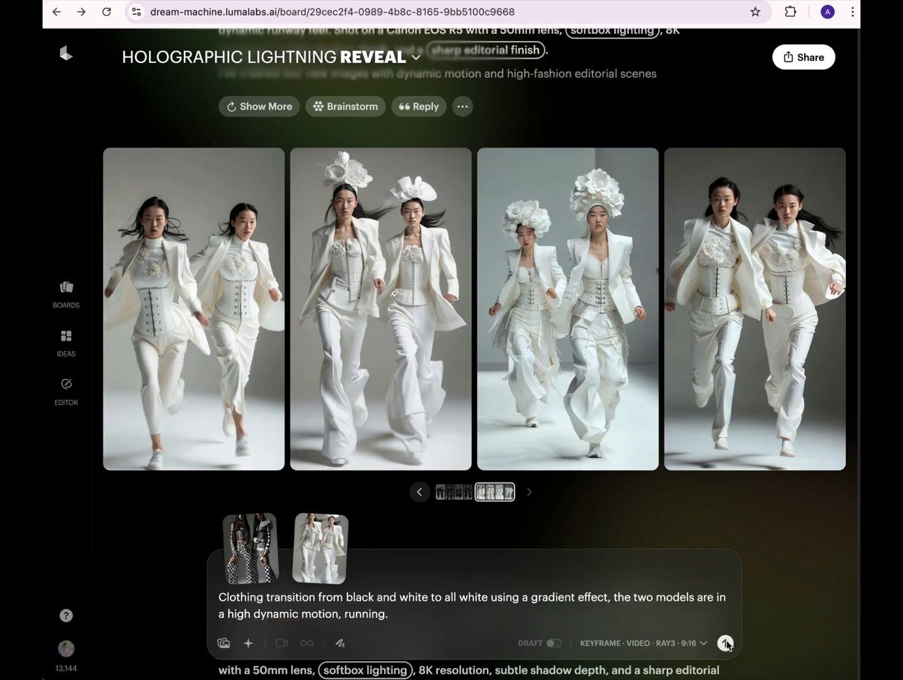
{"action": "left_click", "coordinate": [725, 642]}
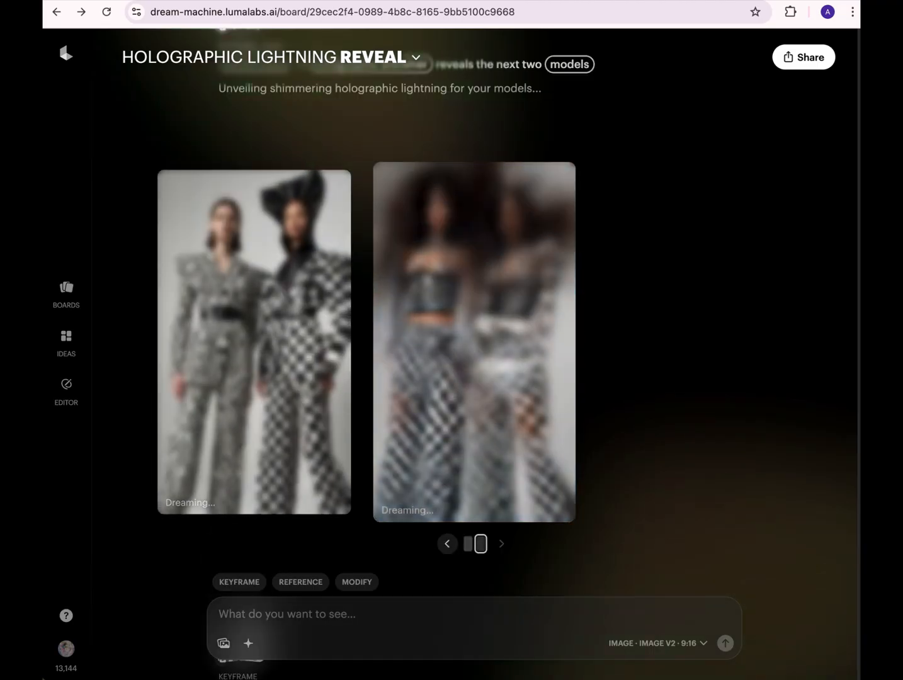
- Review the videos in the time-lapse clothing animation set, including the "Stop-motion" variation
{"action": "scroll", "coordinate": [457, 560], "scroll_direction": "up", "scroll_amount": 6}
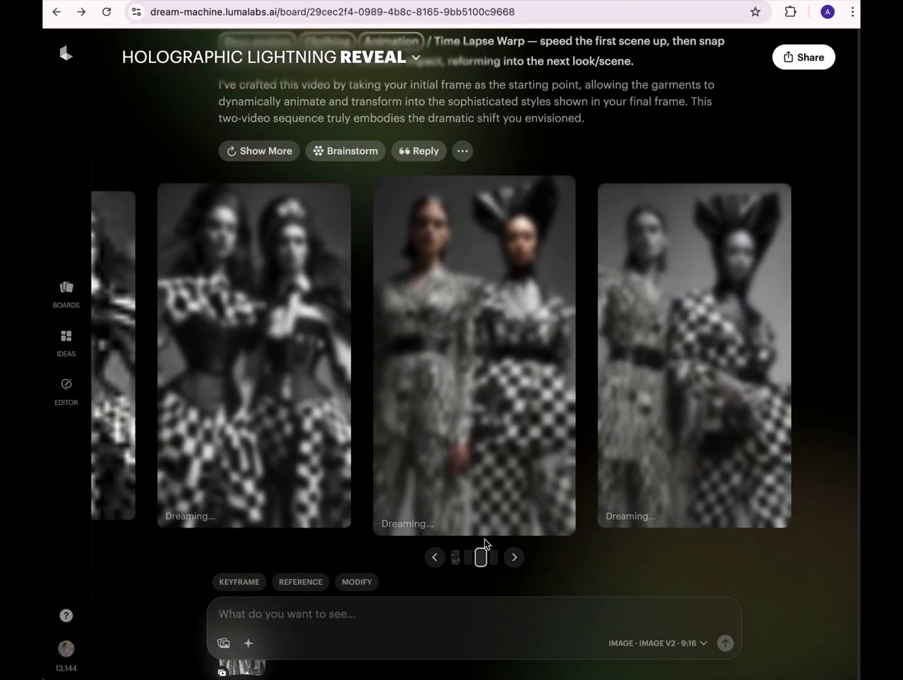
{"action": "left_click", "coordinate": [456, 558]}
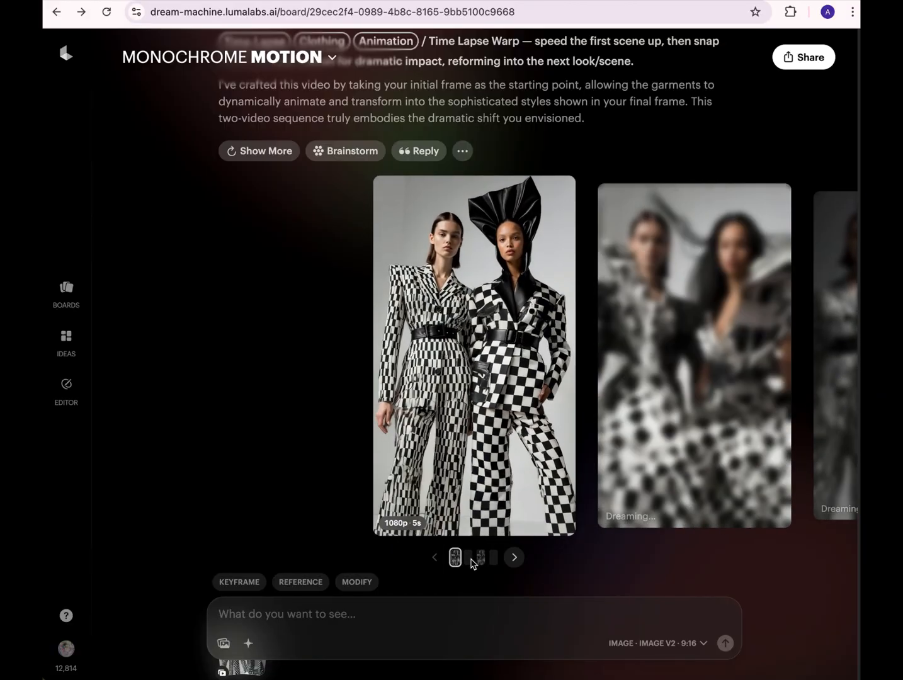
{"action": "left_click", "coordinate": [513, 558]}
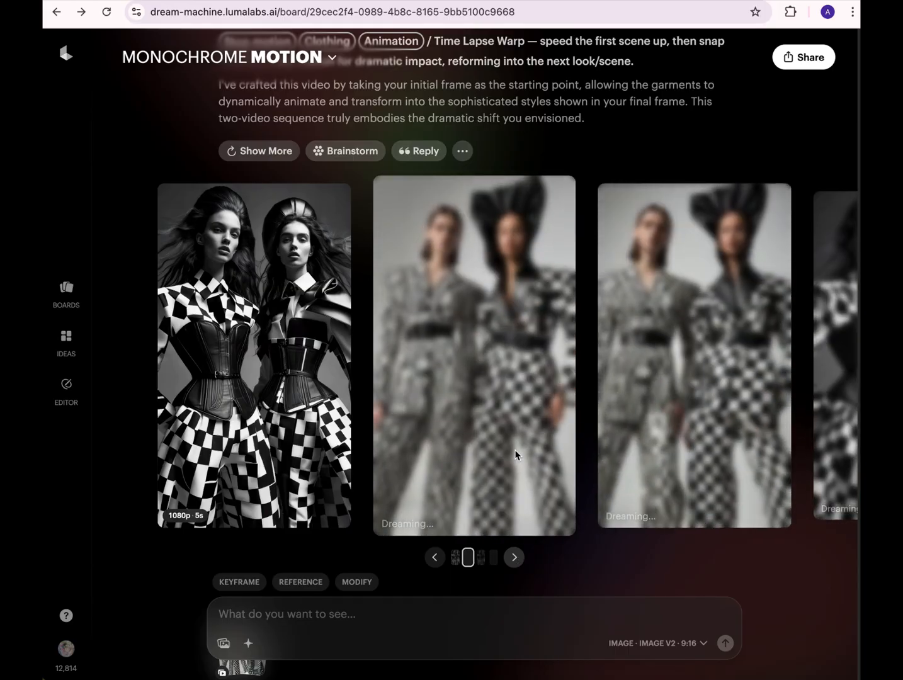
{"action": "left_click", "coordinate": [519, 560]}
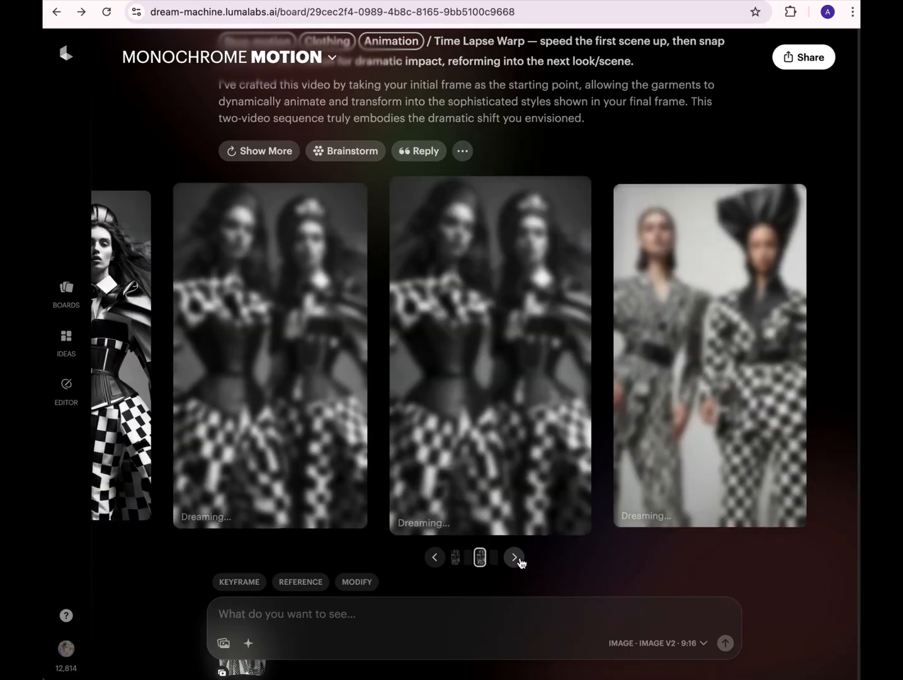
- Preview the first holographic shimmer video on the board, watch it enlarged, and return to the board
{"action": "scroll", "coordinate": [641, 515], "scroll_direction": "down", "scroll_amount": 8}
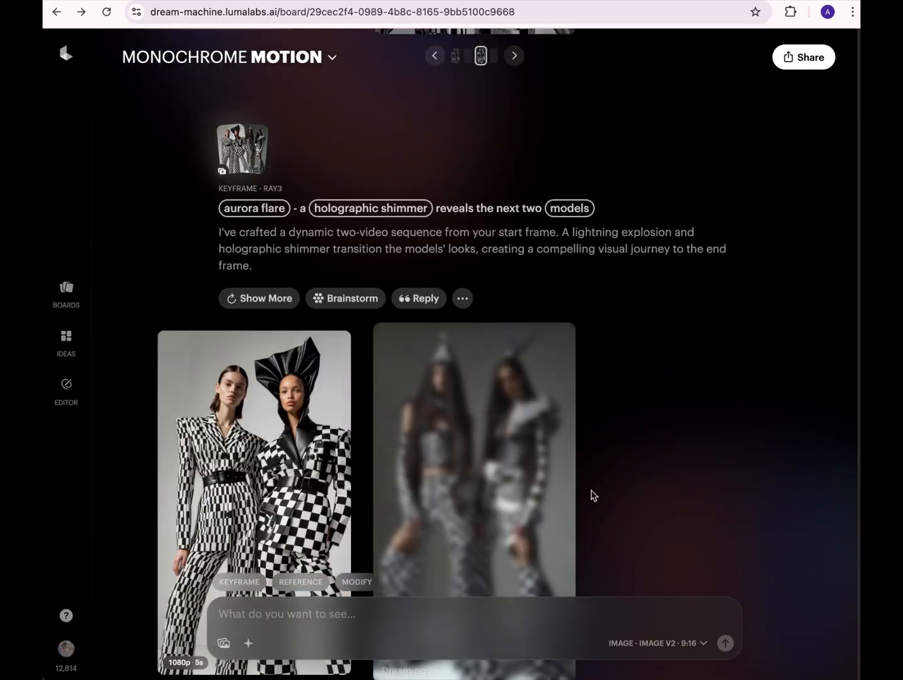
{"action": "mouse_move", "coordinate": [251, 393]}
{"action": "scroll", "coordinate": [226, 353], "scroll_direction": "down", "scroll_amount": 2}
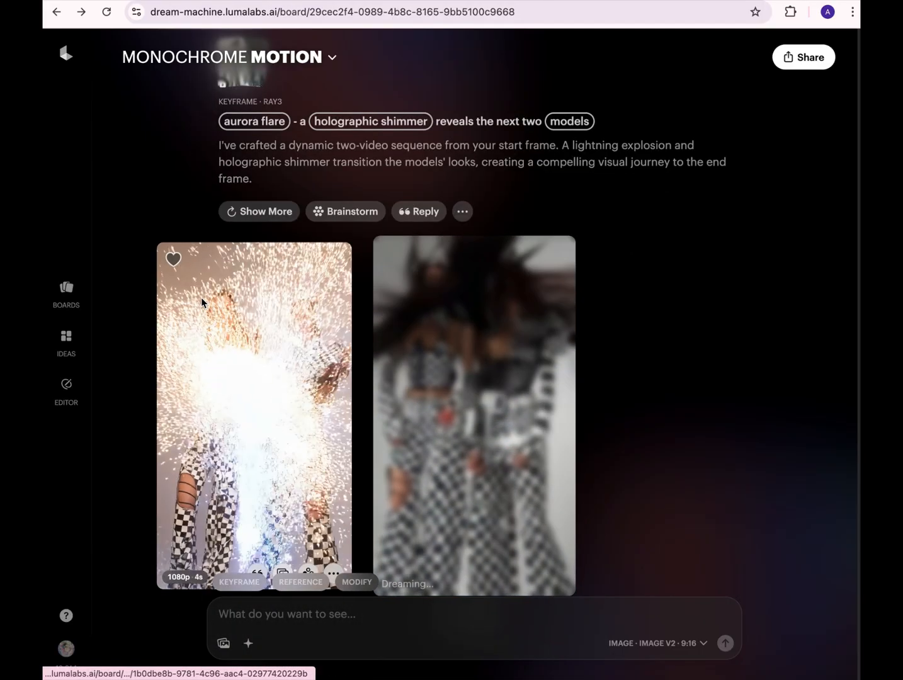
{"action": "left_click", "coordinate": [223, 378]}
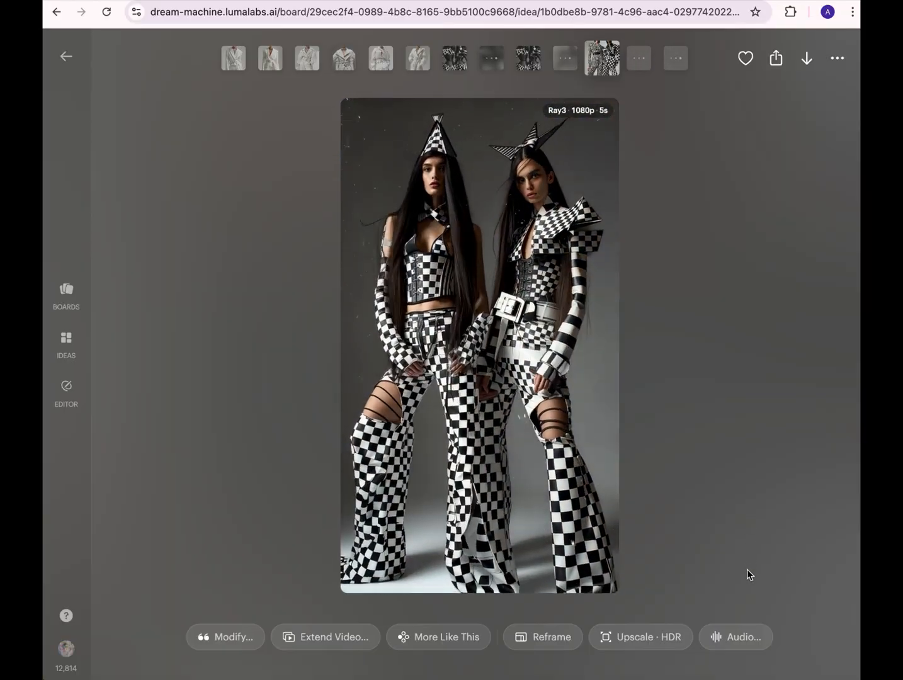
{"action": "key", "text": "Escape"}
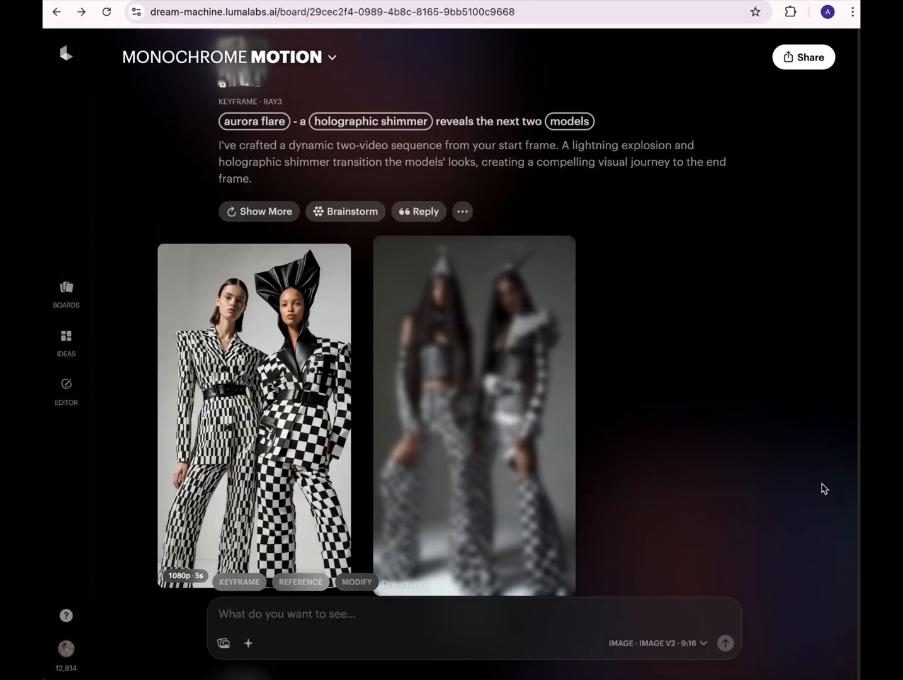
- Check the progress of the black-and-white to all-white clothing transition video
{"action": "scroll", "coordinate": [828, 514], "scroll_direction": "down", "scroll_amount": 10}
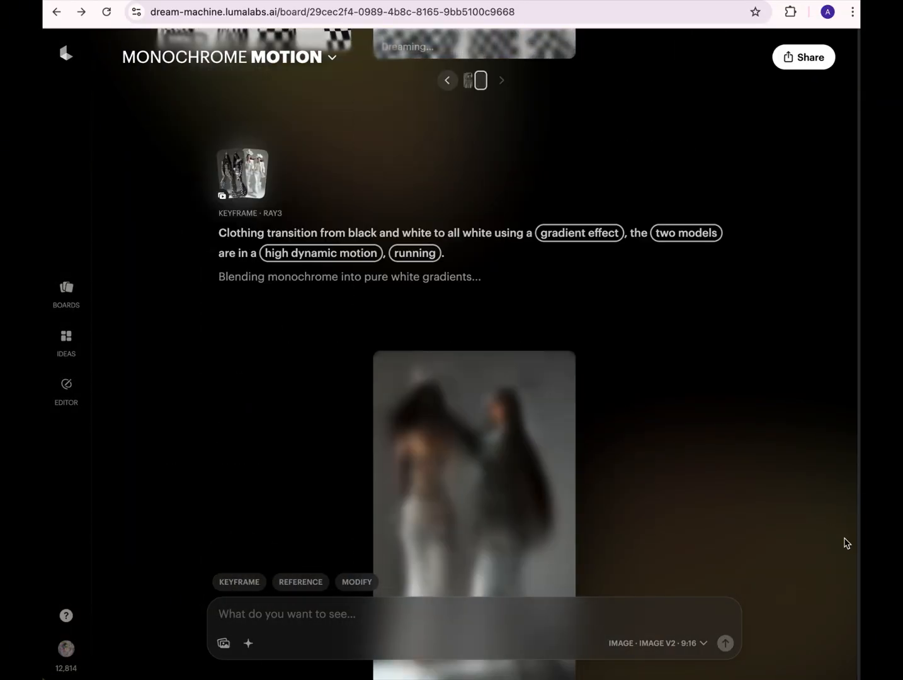
{"action": "scroll", "coordinate": [856, 556], "scroll_direction": "down", "scroll_amount": 3}
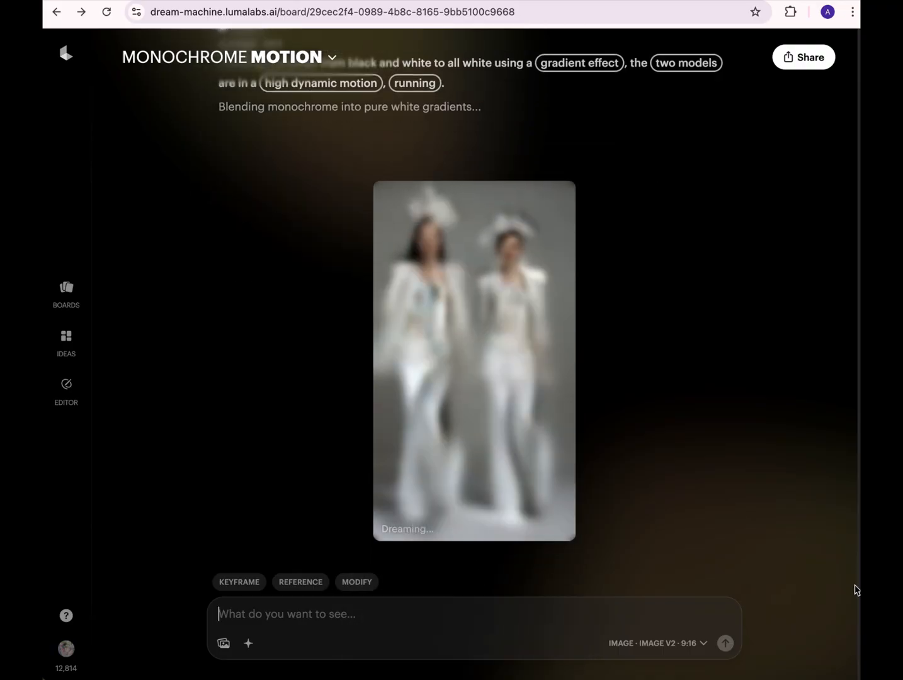
{"action": "scroll", "coordinate": [856, 585], "scroll_direction": "up", "scroll_amount": 1}
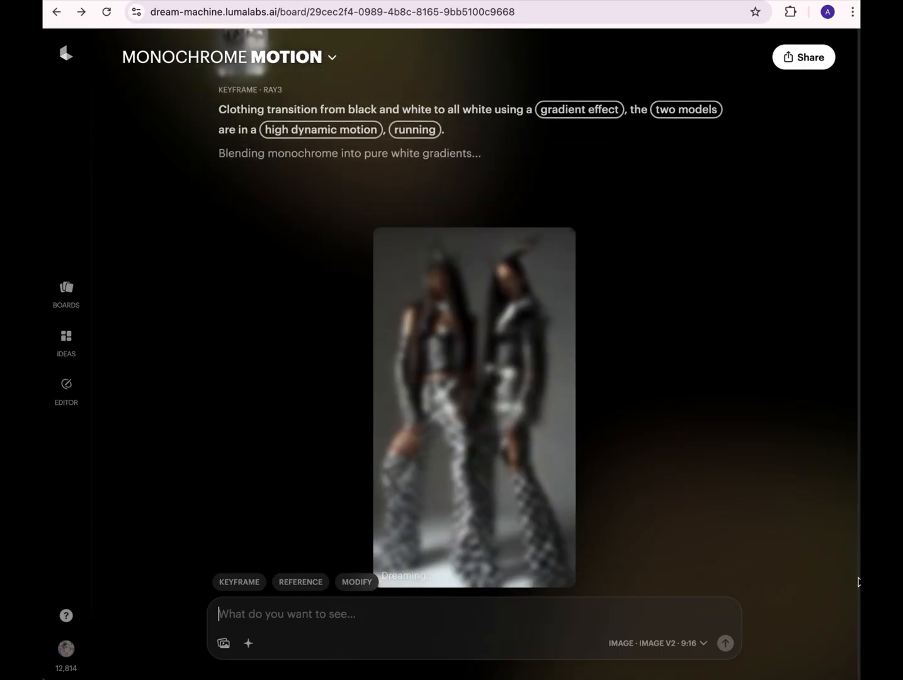
{"action": "scroll", "coordinate": [857, 582], "scroll_direction": "down", "scroll_amount": 1}
- Open the third video of the time-lapse set, load it for extension with an end frame, and return to its enlarged view
{"action": "scroll", "coordinate": [473, 305], "scroll_direction": "up", "scroll_amount": 5}
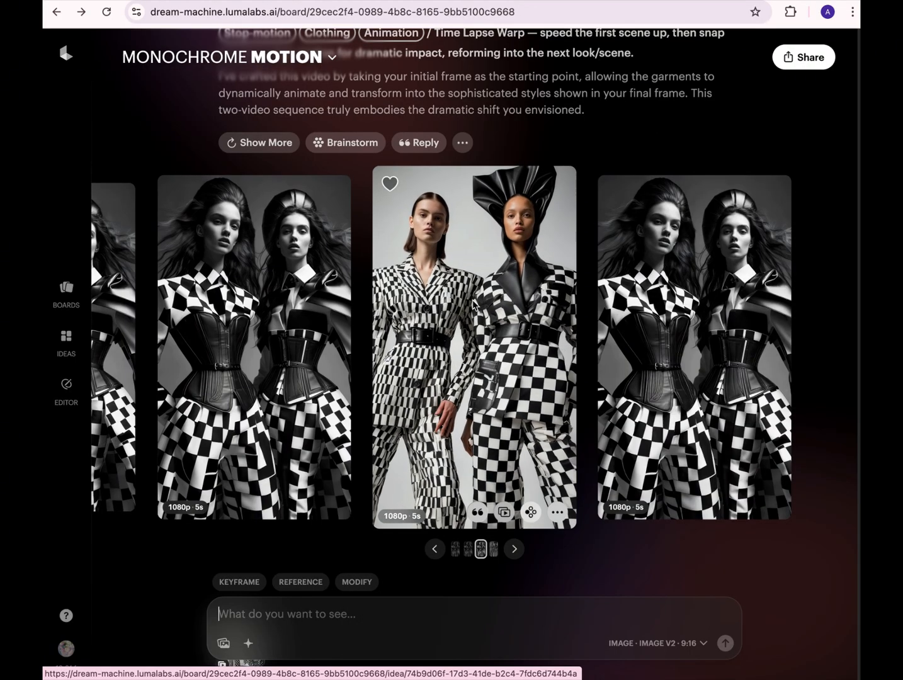
{"action": "left_click", "coordinate": [474, 305]}
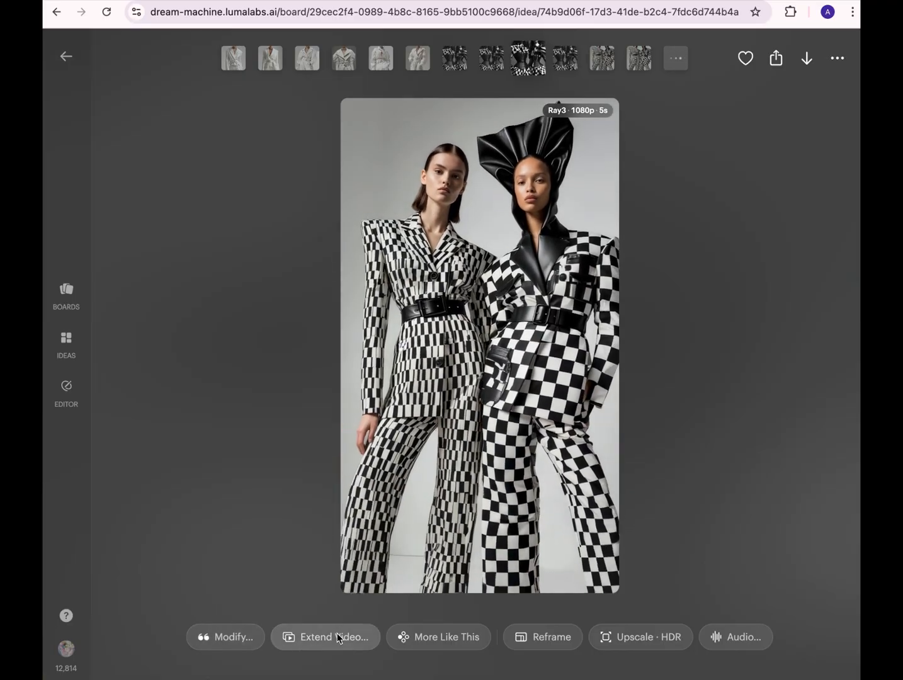
{"action": "left_click", "coordinate": [338, 633]}
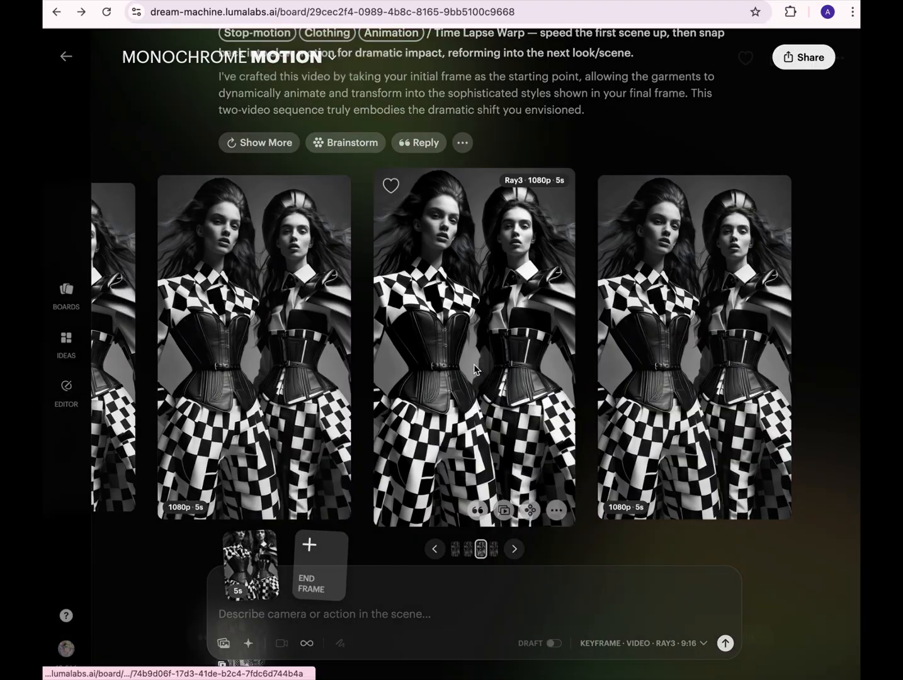
{"action": "left_click", "coordinate": [474, 368]}
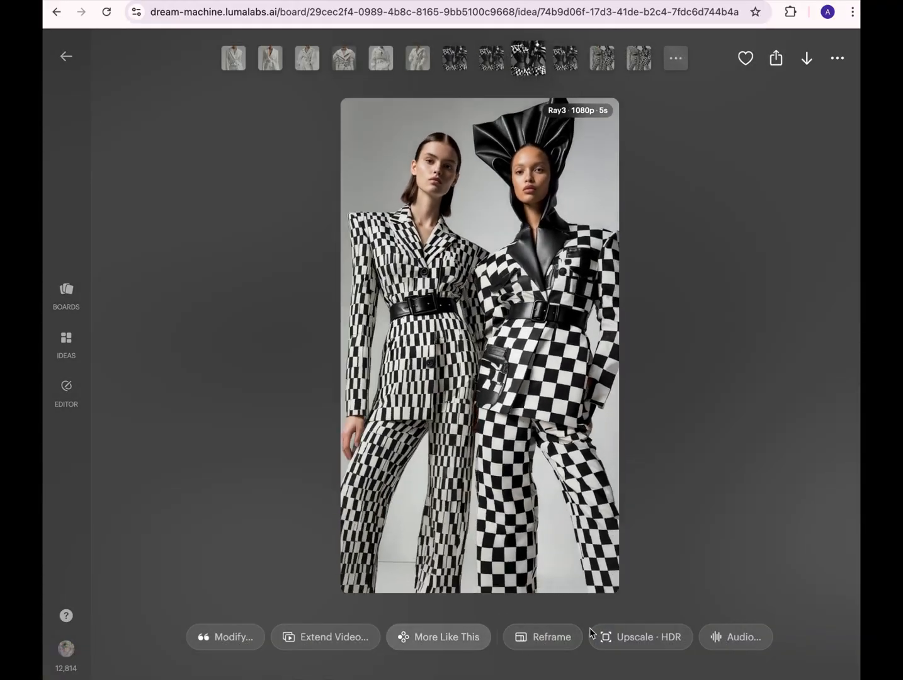
- Try out the 4K upscale and HDR settings for the enlarged time-lapse video, then look at its audio option without creating anything
{"action": "left_click", "coordinate": [649, 641]}
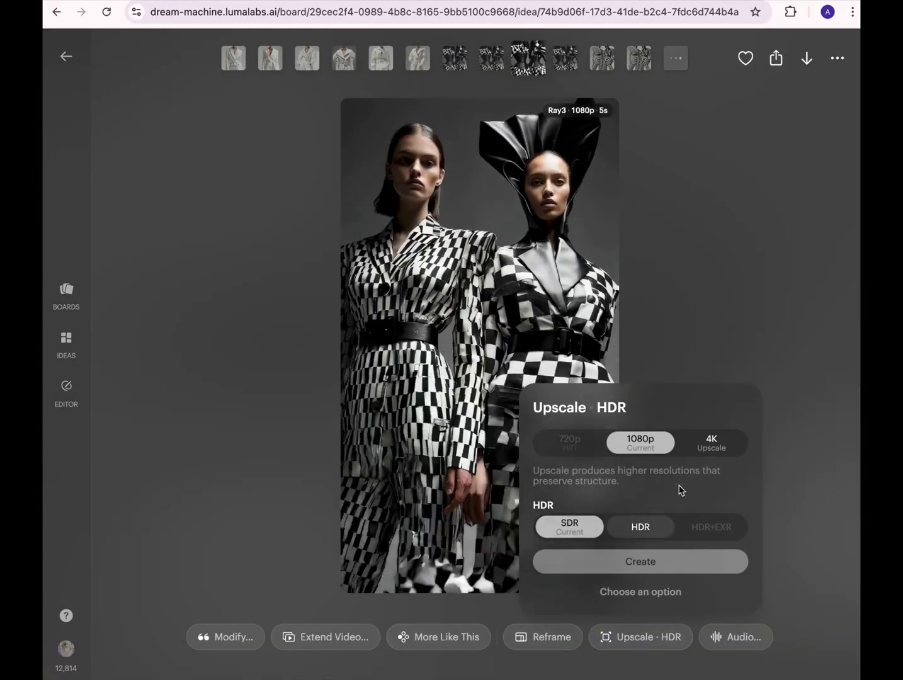
{"action": "left_click", "coordinate": [710, 443]}
{"action": "left_click", "coordinate": [636, 534]}
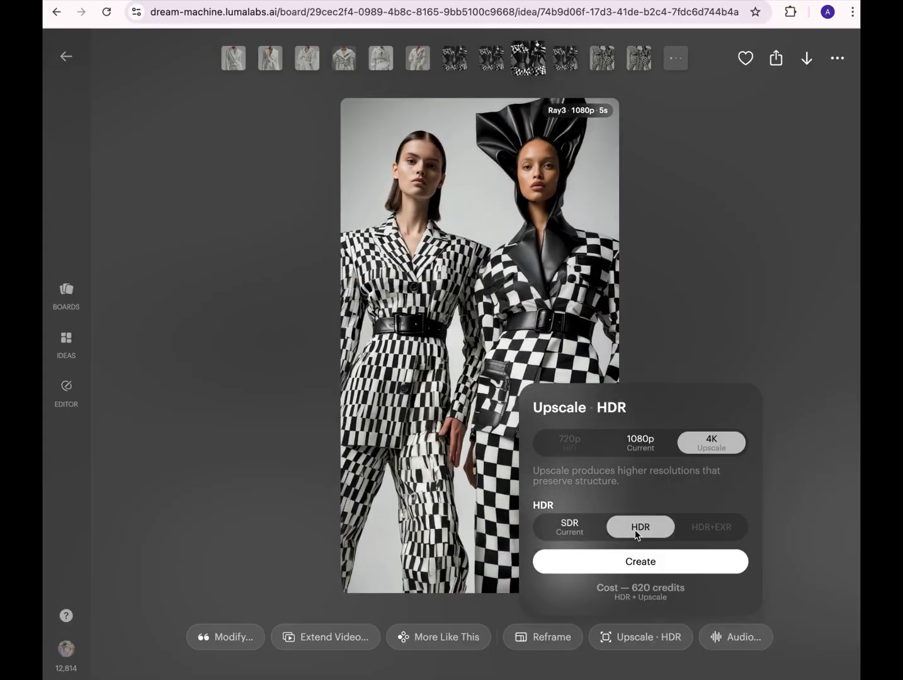
{"action": "left_click", "coordinate": [734, 644]}
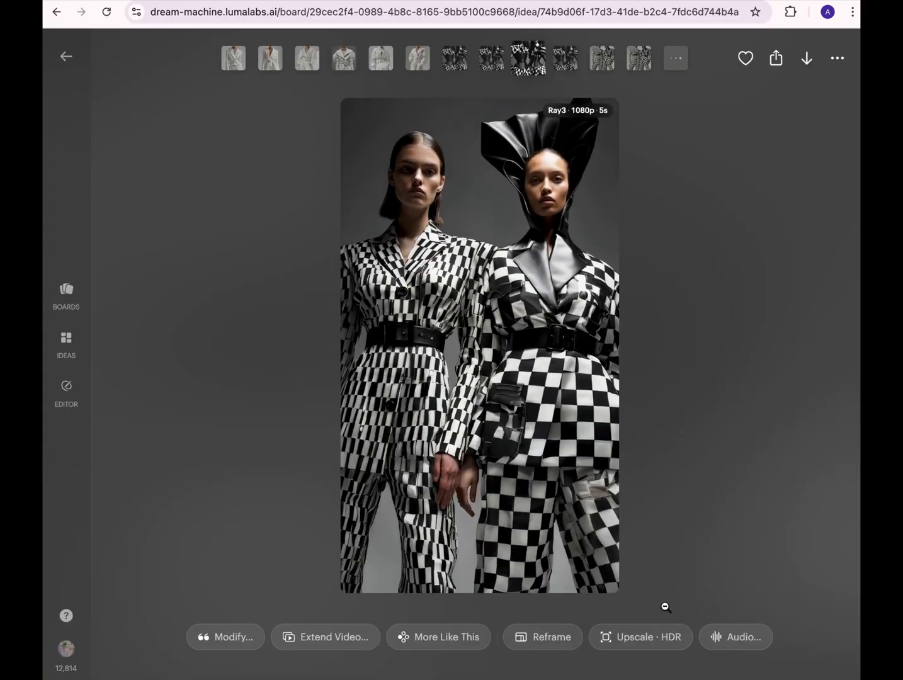
{"action": "left_click", "coordinate": [665, 606]}
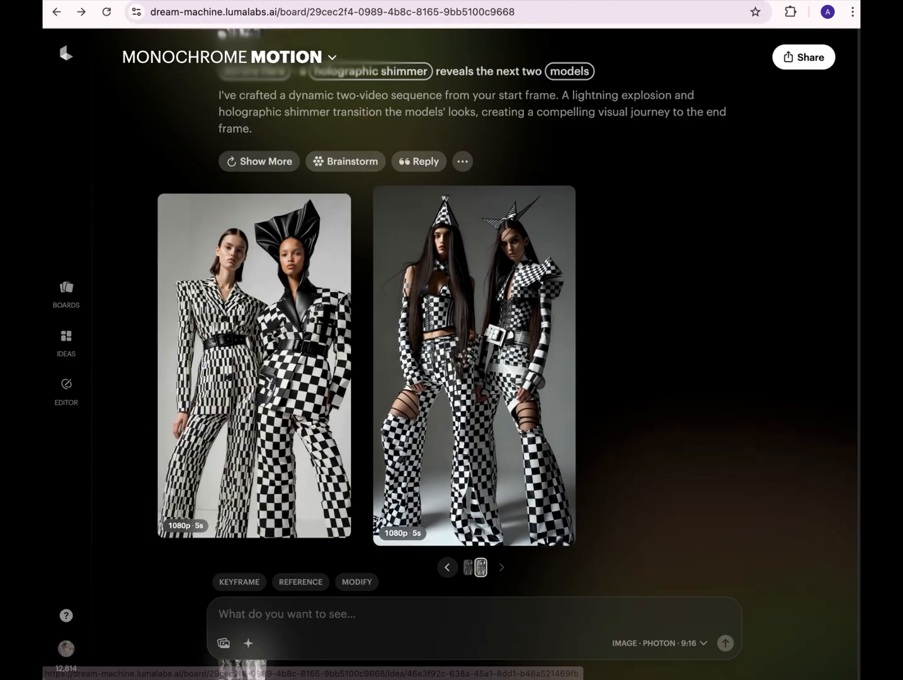
- Generate a variation of the all-white clothing transition video, replacing "gradient effect" with the suggestion "prismatic color layering"
{"action": "scroll", "coordinate": [530, 318], "scroll_direction": "up", "scroll_amount": 3}
{"action": "scroll", "coordinate": [858, 553], "scroll_direction": "down", "scroll_amount": 1}
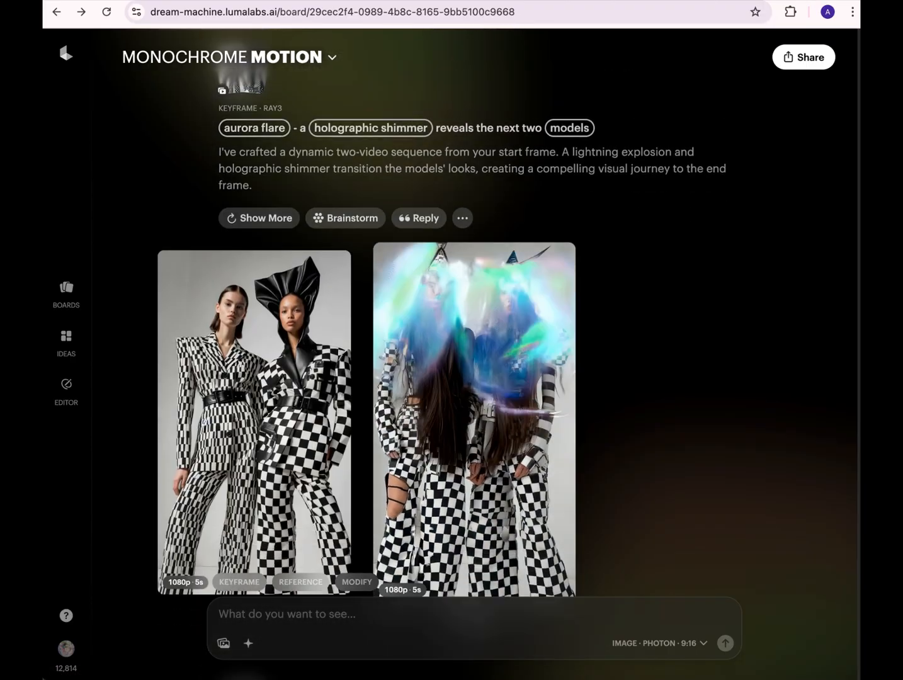
{"action": "scroll", "coordinate": [858, 554], "scroll_direction": "down", "scroll_amount": 3}
{"action": "scroll", "coordinate": [856, 587], "scroll_direction": "down", "scroll_amount": 8}
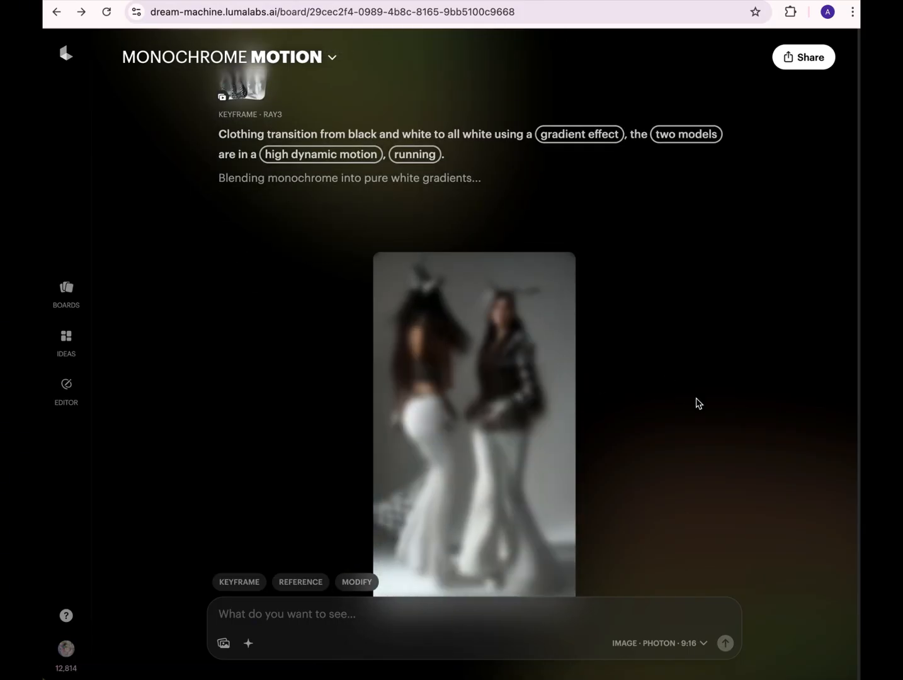
{"action": "left_click", "coordinate": [576, 132]}
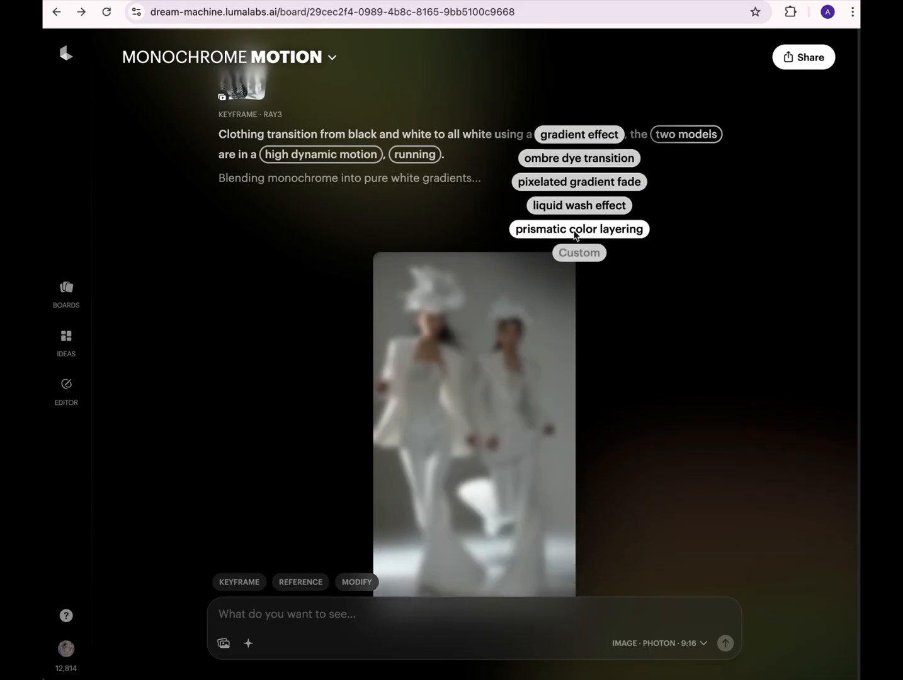
{"action": "left_click", "coordinate": [574, 229]}
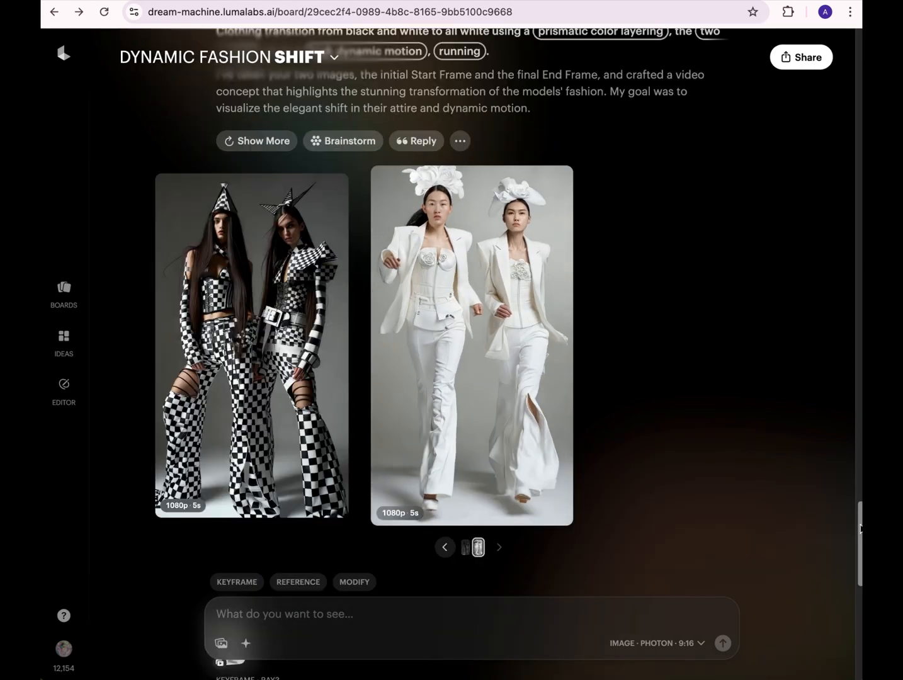
{"action": "left_click_drag", "start_coordinate": [859, 529], "coordinate": [838, 519]}
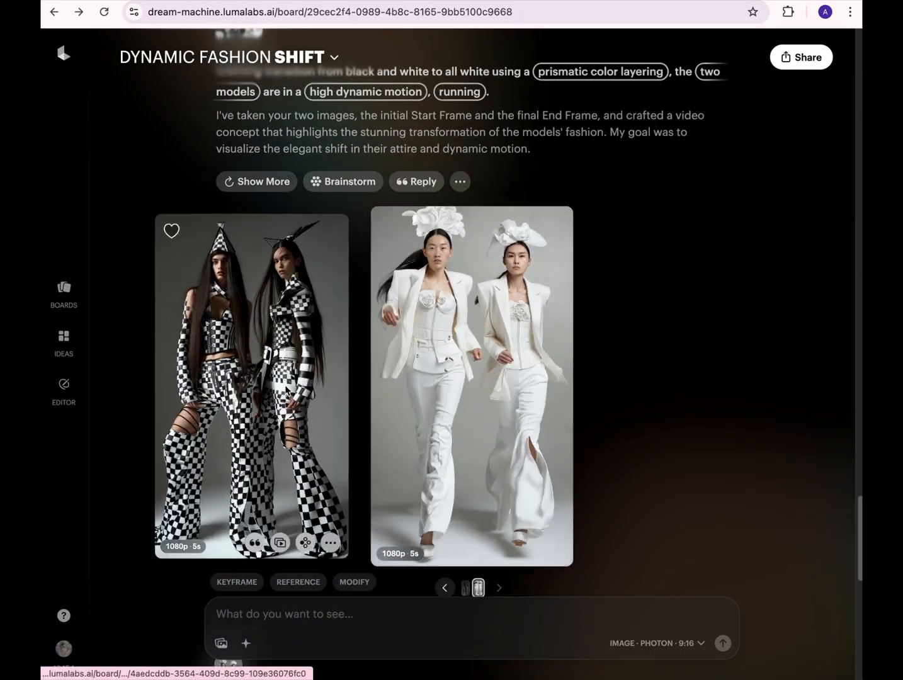
- View the first "prismatic color layering" transition video enlarged, then return to the board
{"action": "left_click", "coordinate": [287, 391]}
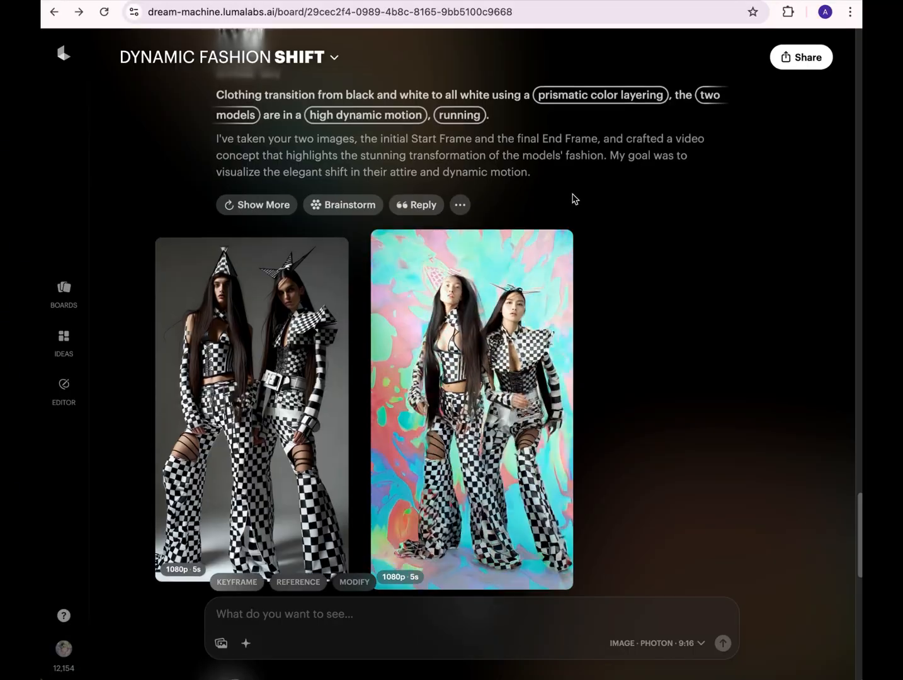
{"action": "scroll", "coordinate": [574, 199], "scroll_direction": "up", "scroll_amount": 1}
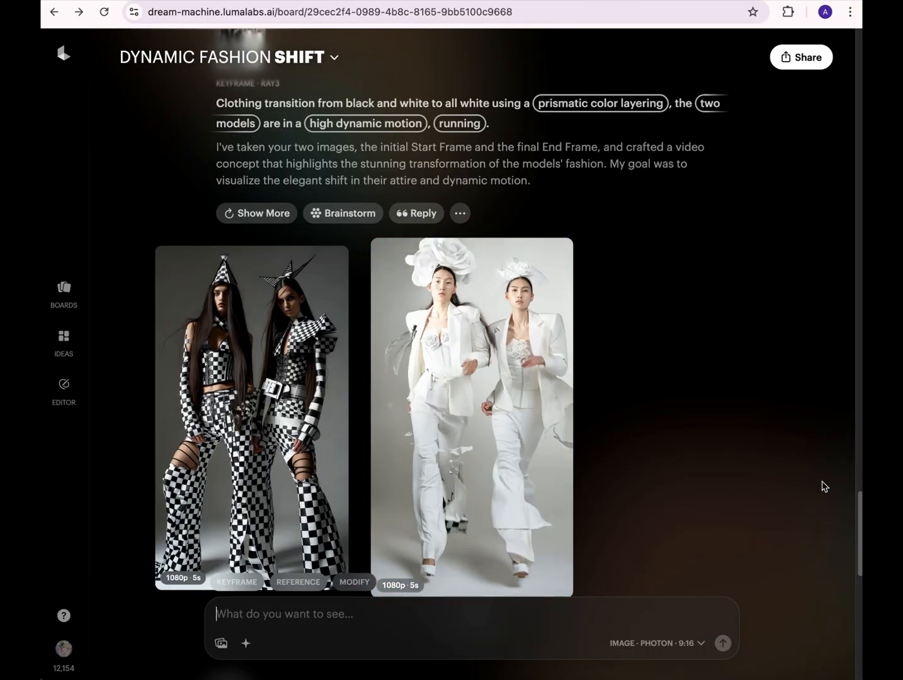
- Find the second all-white running models image and load it as the start frame of a new keyframe video
{"action": "scroll", "coordinate": [756, 345], "scroll_direction": "up", "scroll_amount": 10}
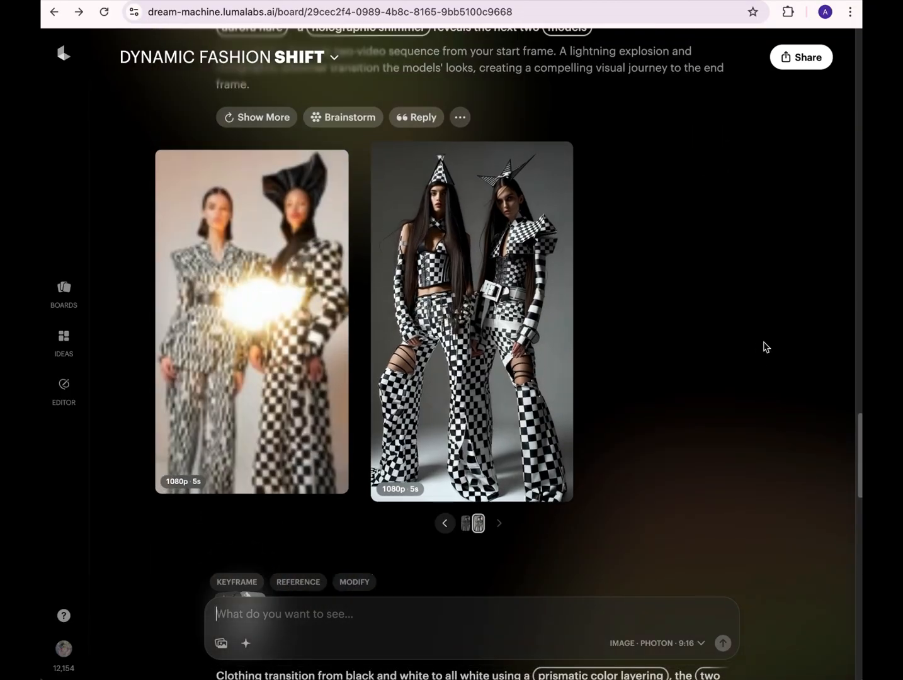
{"action": "scroll", "coordinate": [724, 372], "scroll_direction": "up", "scroll_amount": 8}
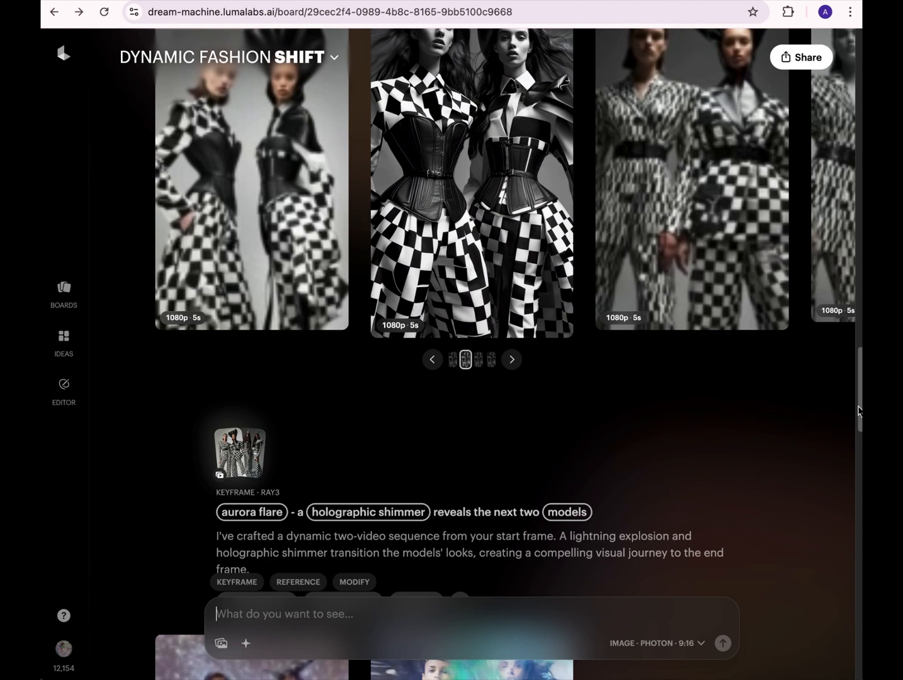
{"action": "scroll", "coordinate": [852, 256], "scroll_direction": "up", "scroll_amount": 8}
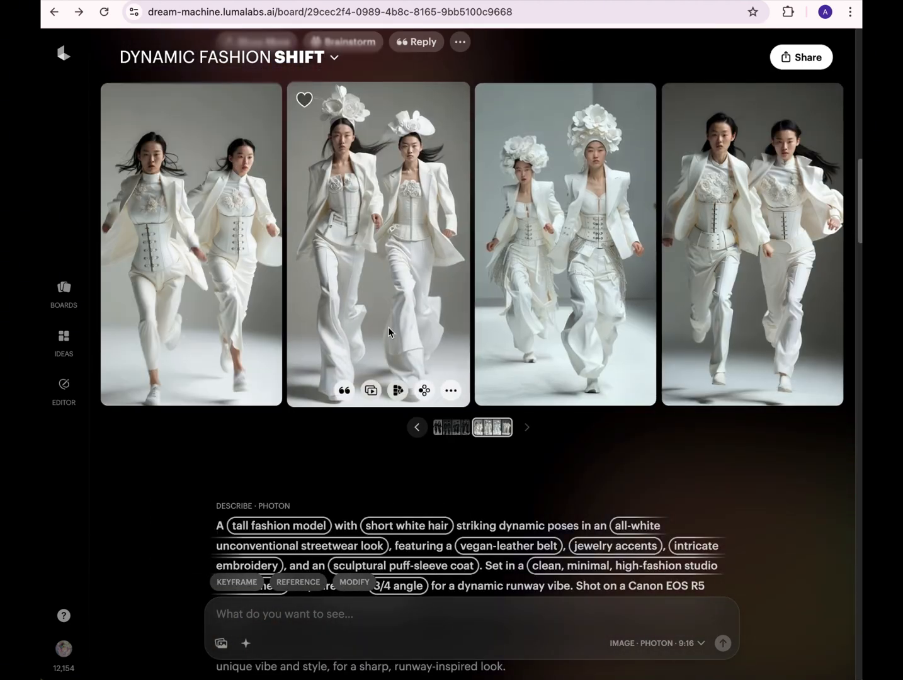
{"action": "left_click", "coordinate": [377, 328]}
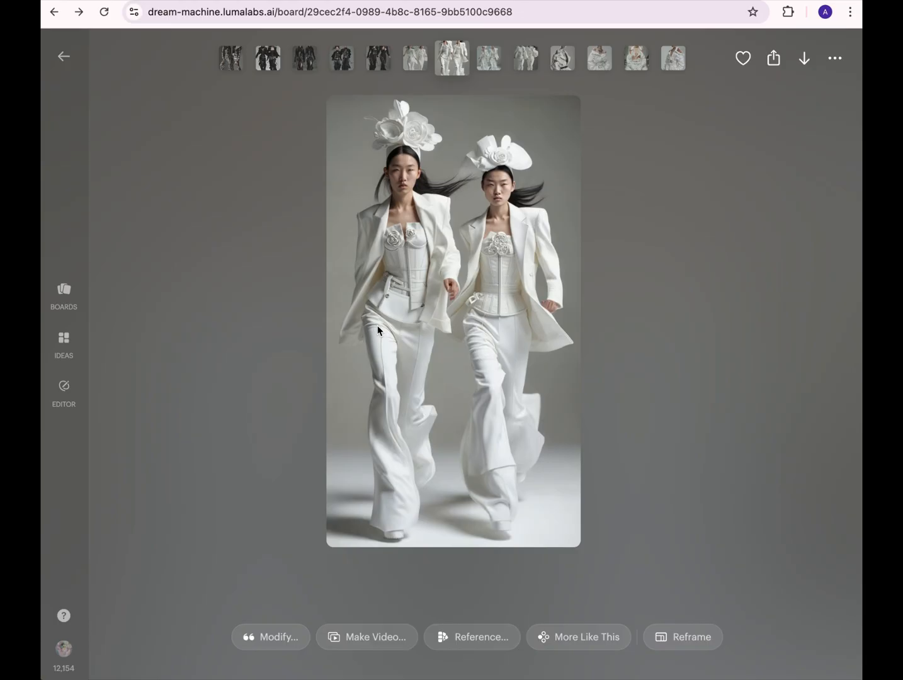
{"action": "left_click", "coordinate": [382, 635]}
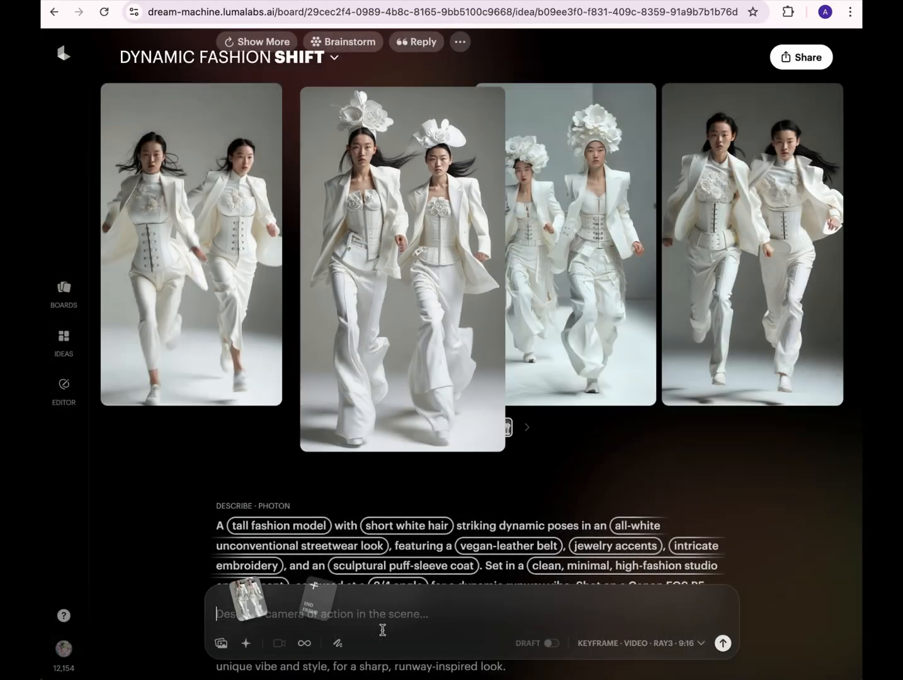
- Annotate the start frame with a hand-drawn green arrow pointing down between the two models, and switch to text annotation
{"action": "left_click", "coordinate": [338, 643]}
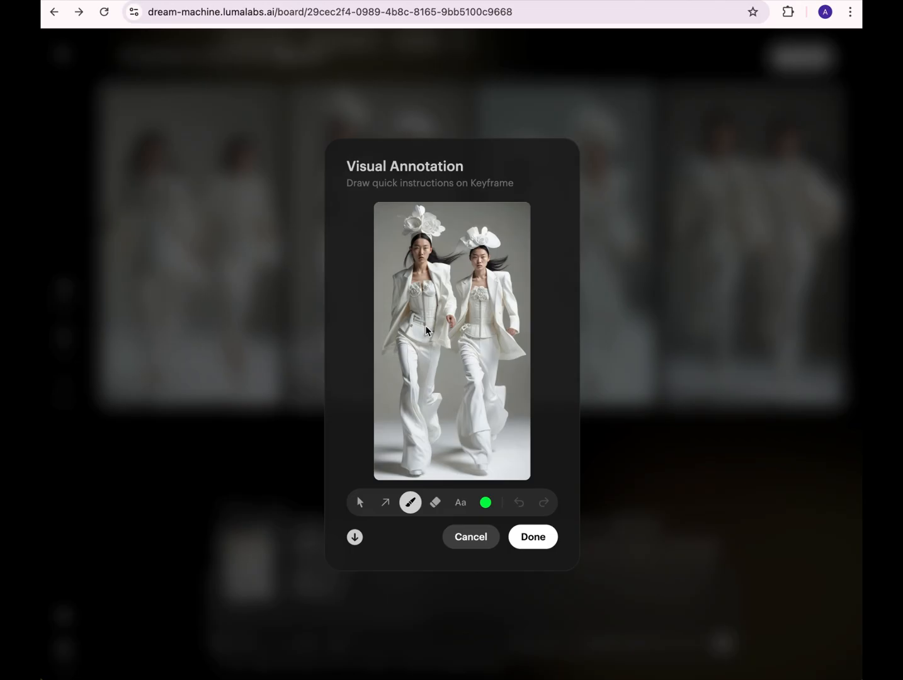
{"action": "left_click_drag", "start_coordinate": [455, 363], "coordinate": [467, 376]}
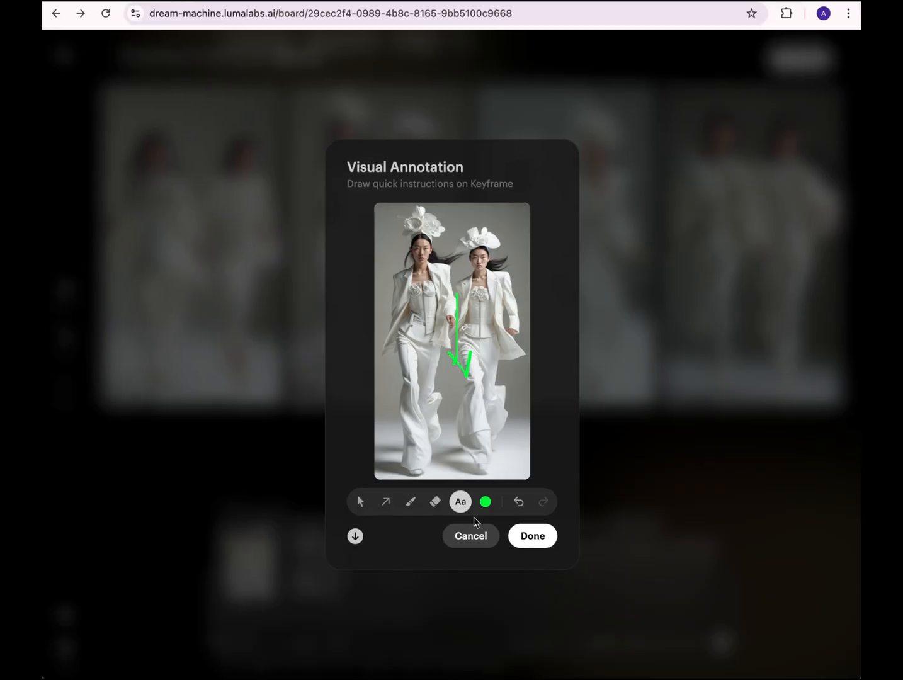
{"action": "key", "text": "e"}
{"action": "left_click", "coordinate": [460, 507]}
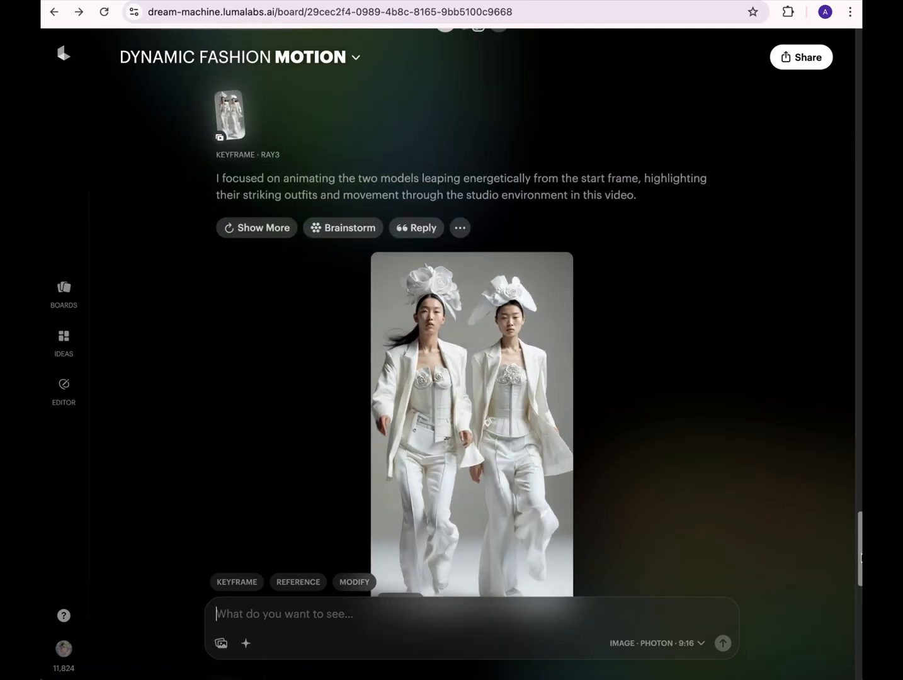
- Open the first video of the time-lapse set and create a 4K upscale of it in SDR
{"action": "left_click_drag", "start_coordinate": [861, 558], "coordinate": [860, 337]}
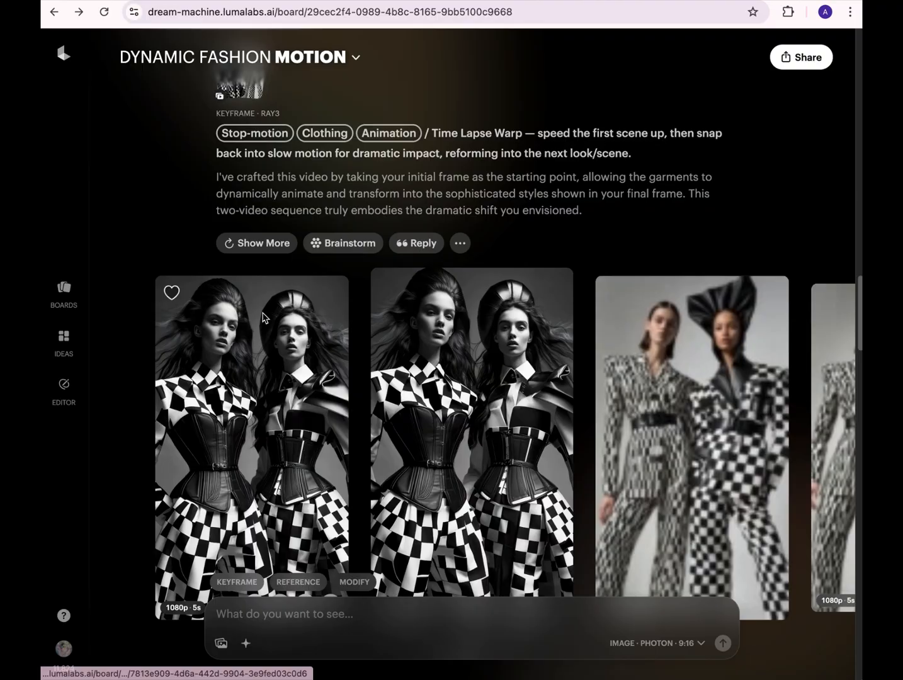
{"action": "left_click", "coordinate": [263, 317]}
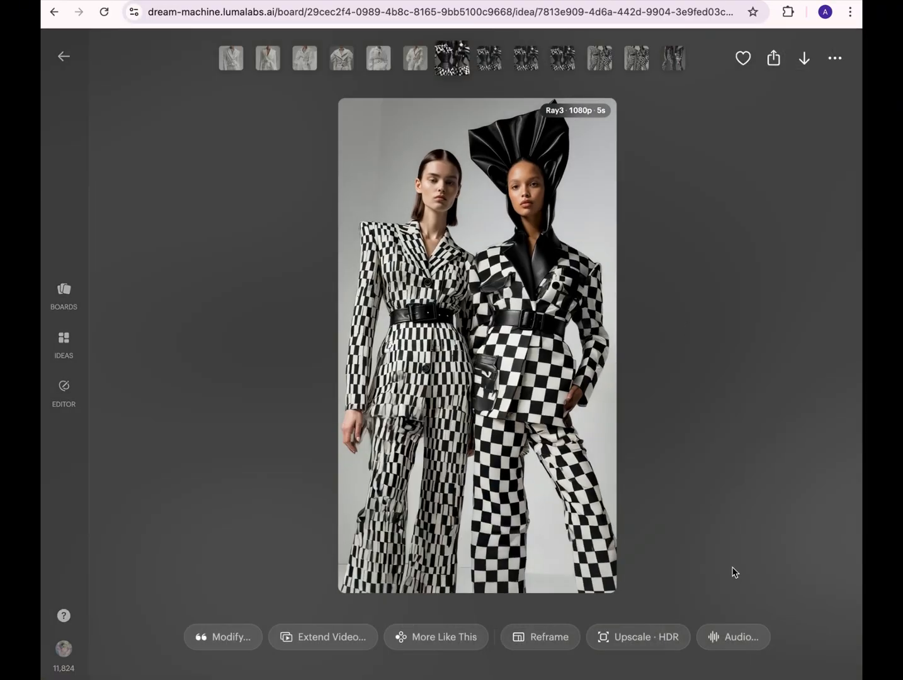
{"action": "left_click", "coordinate": [645, 638]}
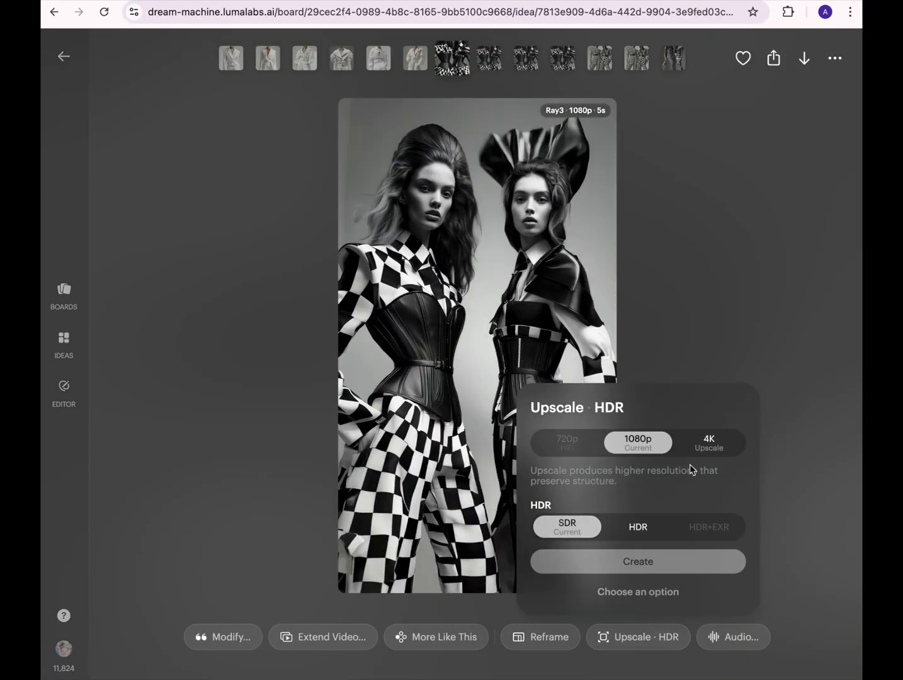
{"action": "left_click", "coordinate": [708, 443]}
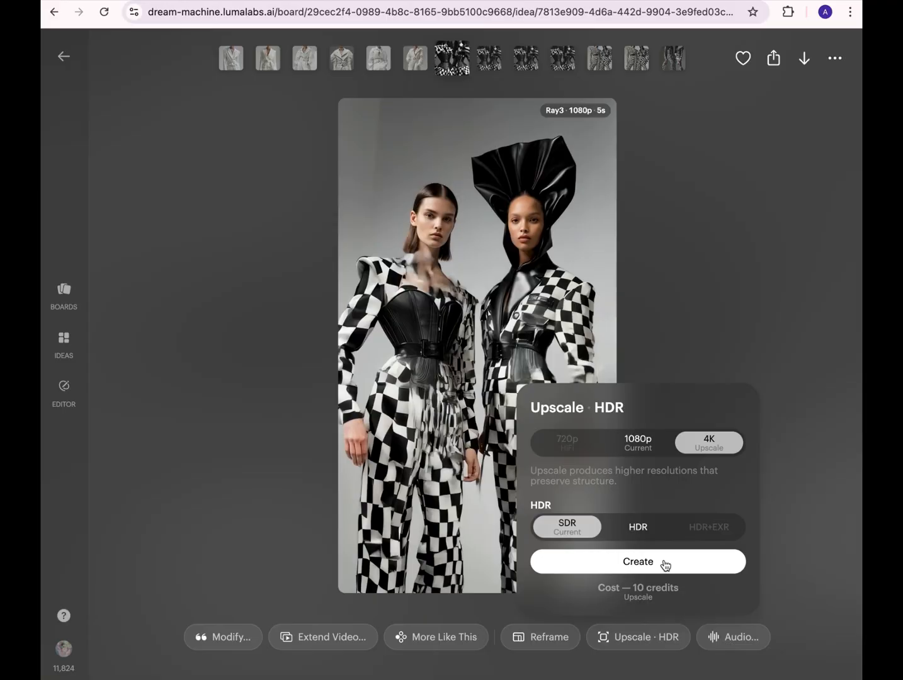
{"action": "left_click", "coordinate": [655, 562]}
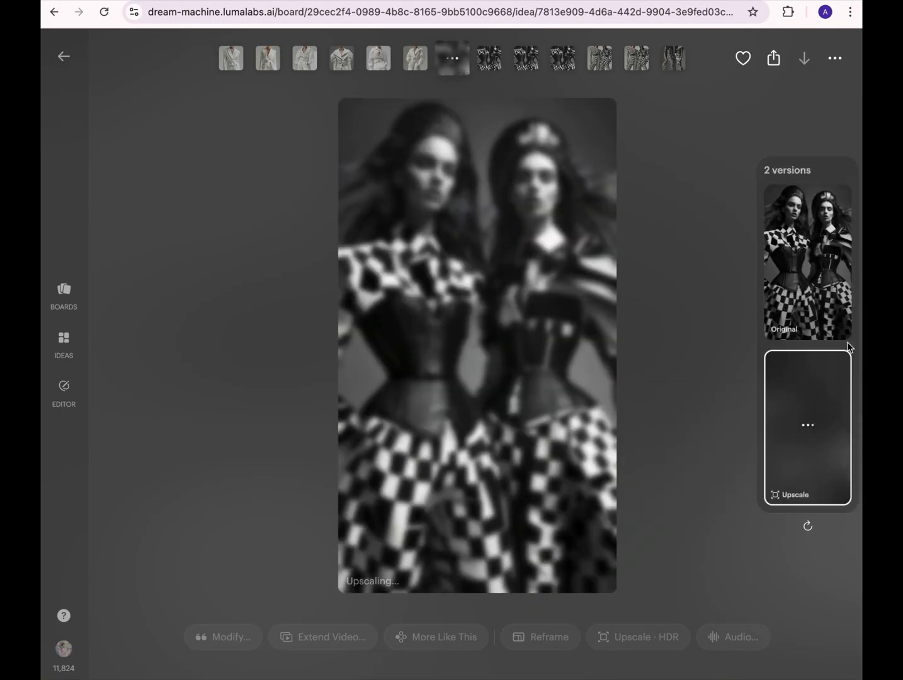
- Compare the original and upscale versions of the time-lapse video, then return to the board
{"action": "left_click", "coordinate": [820, 285]}
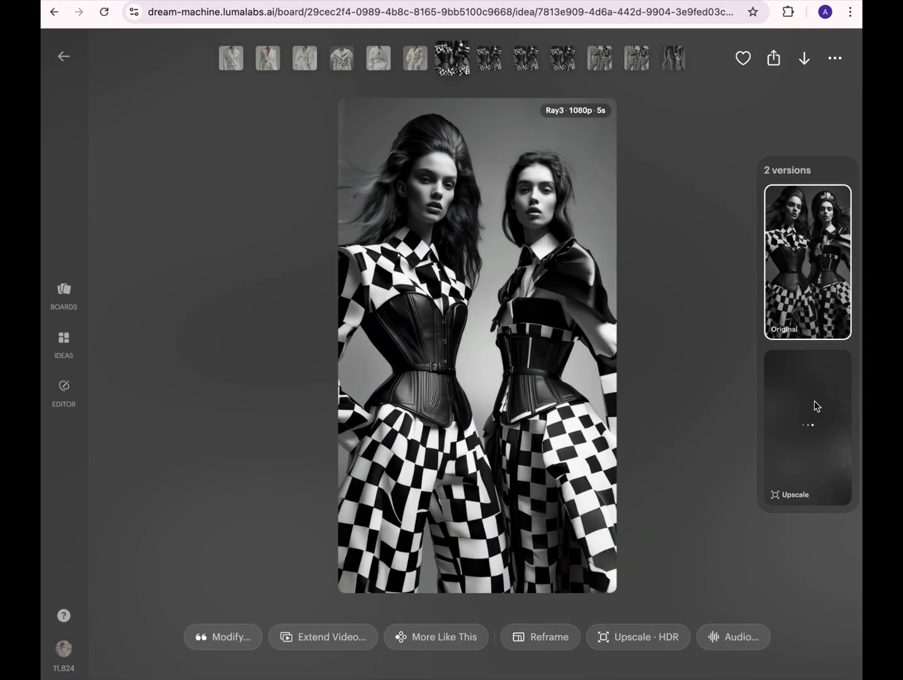
{"action": "left_click", "coordinate": [816, 407]}
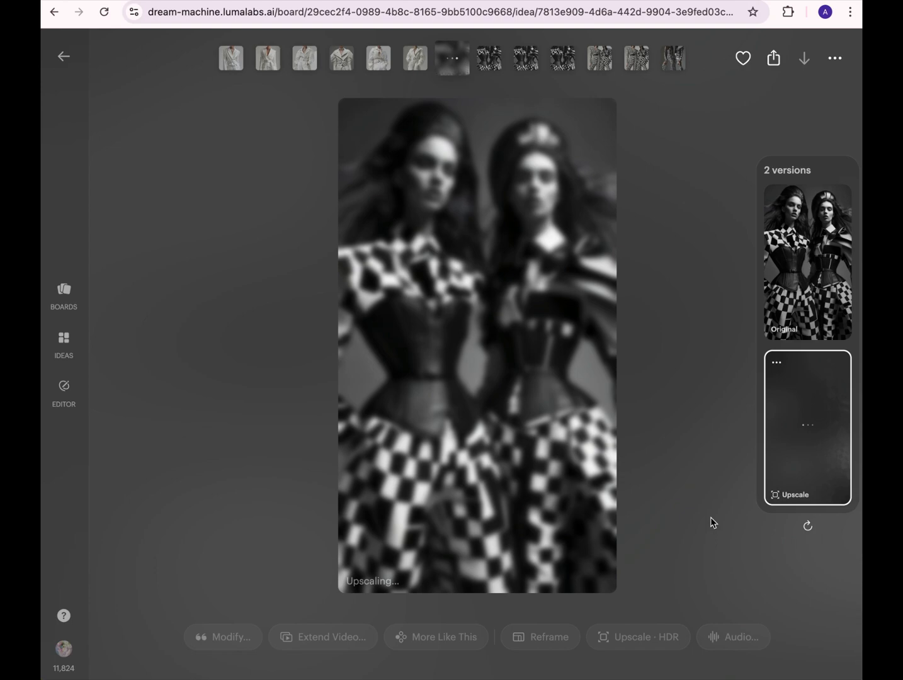
{"action": "key", "text": "Escape"}
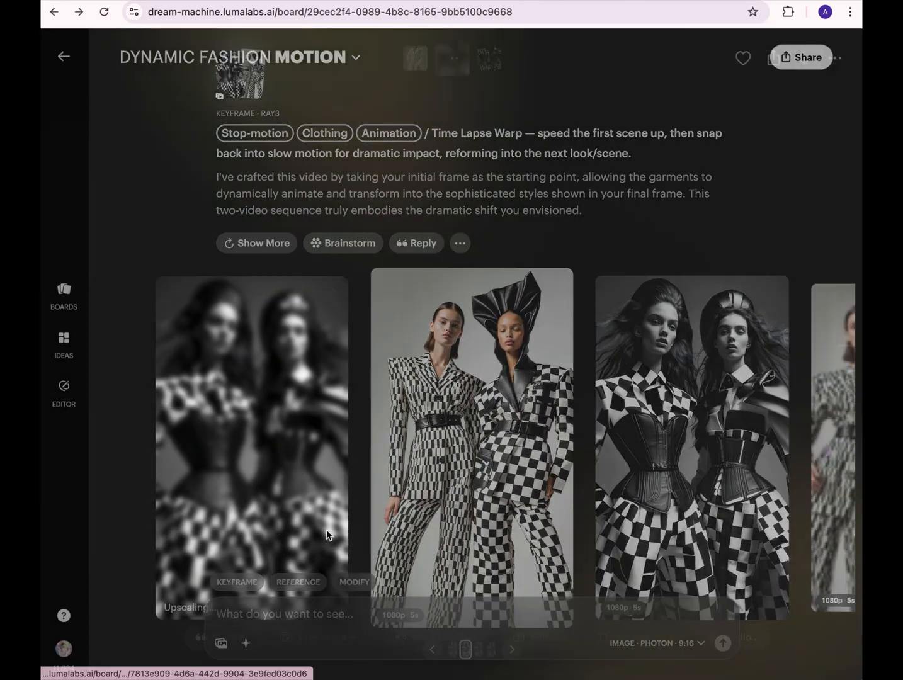
- Bring up the download save dialog for the first time-lapse video, cancel it, and return to the board
{"action": "left_click", "coordinate": [326, 536]}
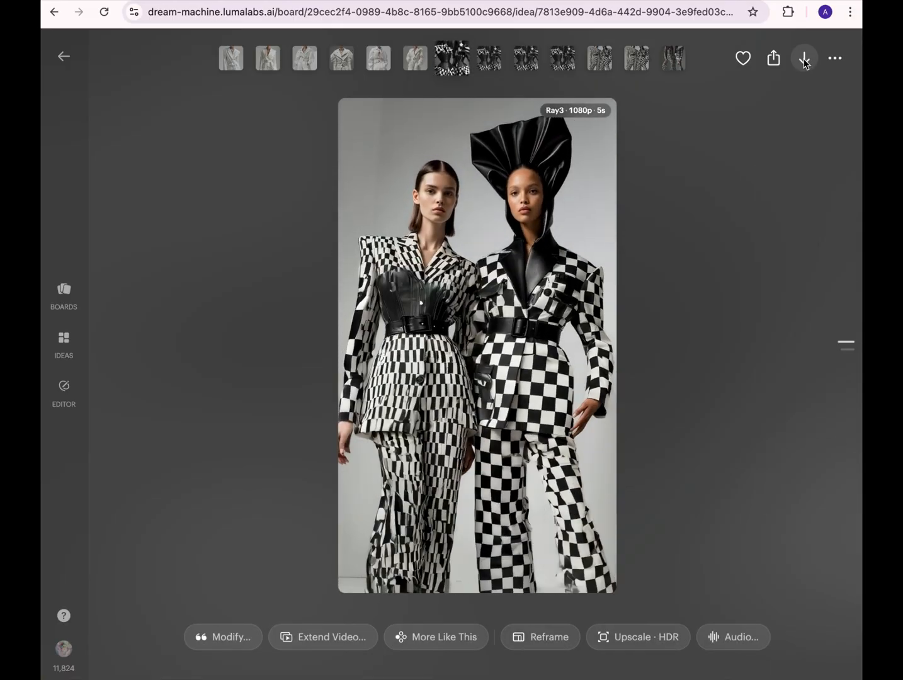
{"action": "left_click", "coordinate": [804, 59]}
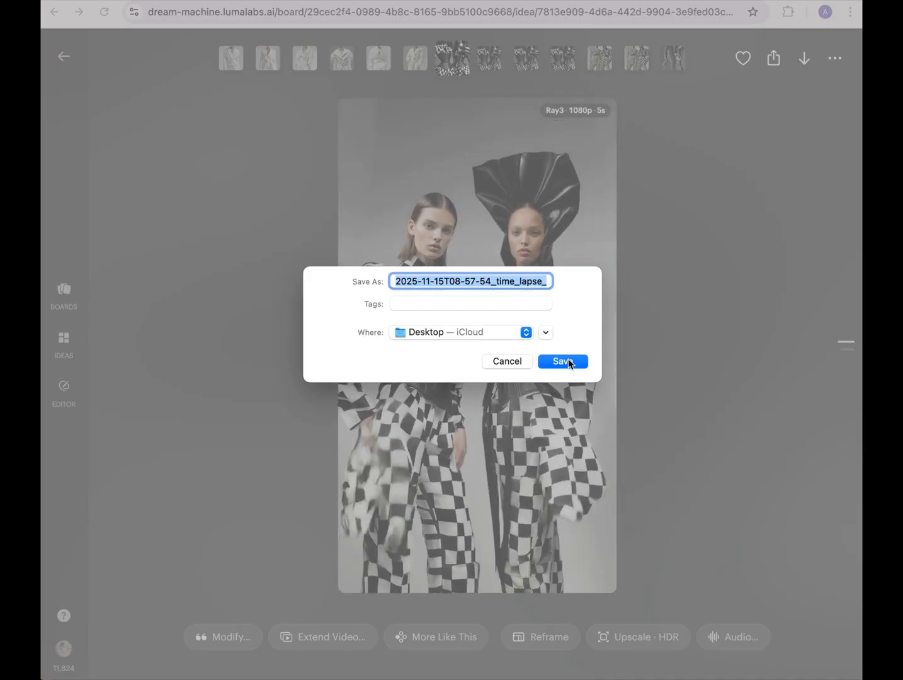
{"action": "left_click", "coordinate": [511, 364]}
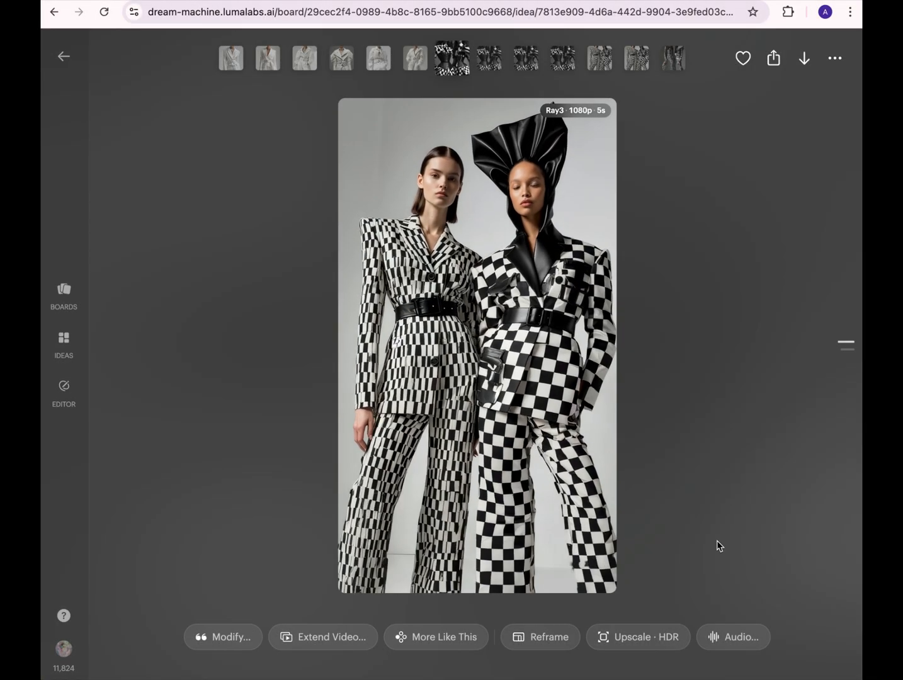
{"action": "key", "text": "Escape"}
- Look at the additional options of the first time-lapse video on the board, then dismiss them
{"action": "scroll", "coordinate": [430, 482], "scroll_direction": "down", "scroll_amount": 2}
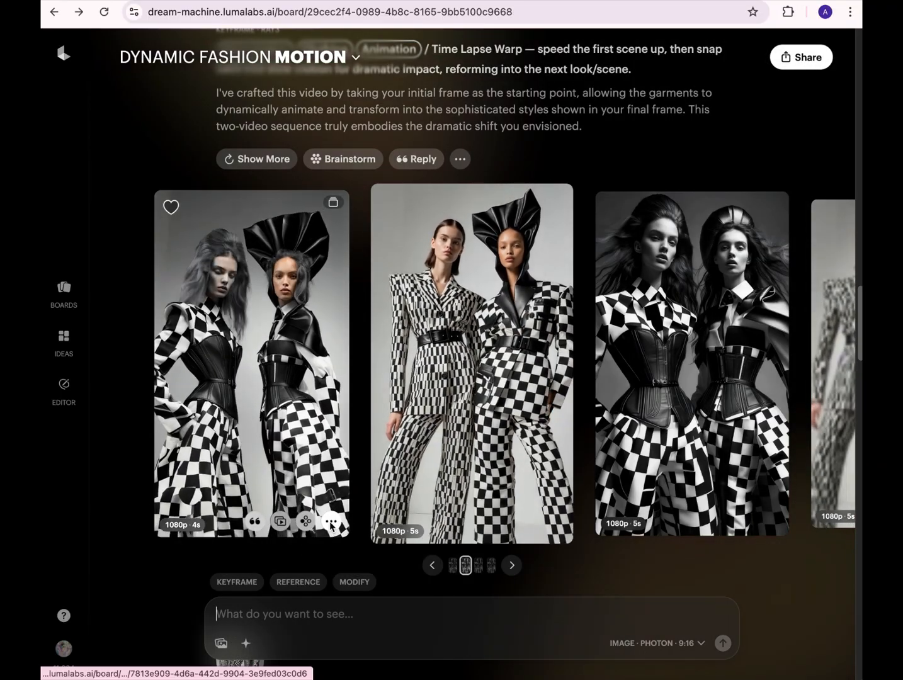
{"action": "left_click", "coordinate": [330, 522]}
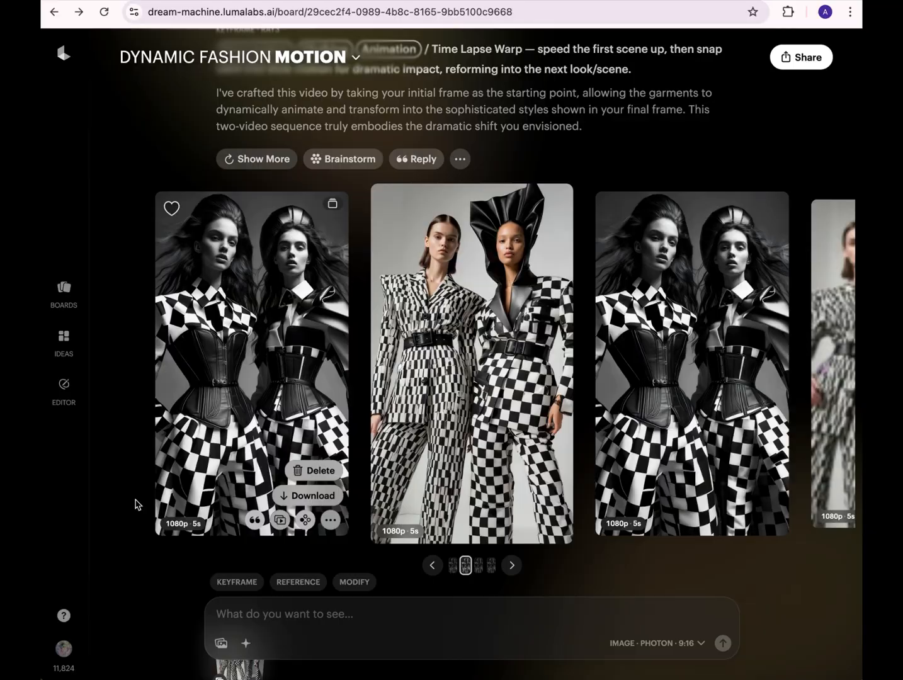
{"action": "left_click", "coordinate": [107, 502]}
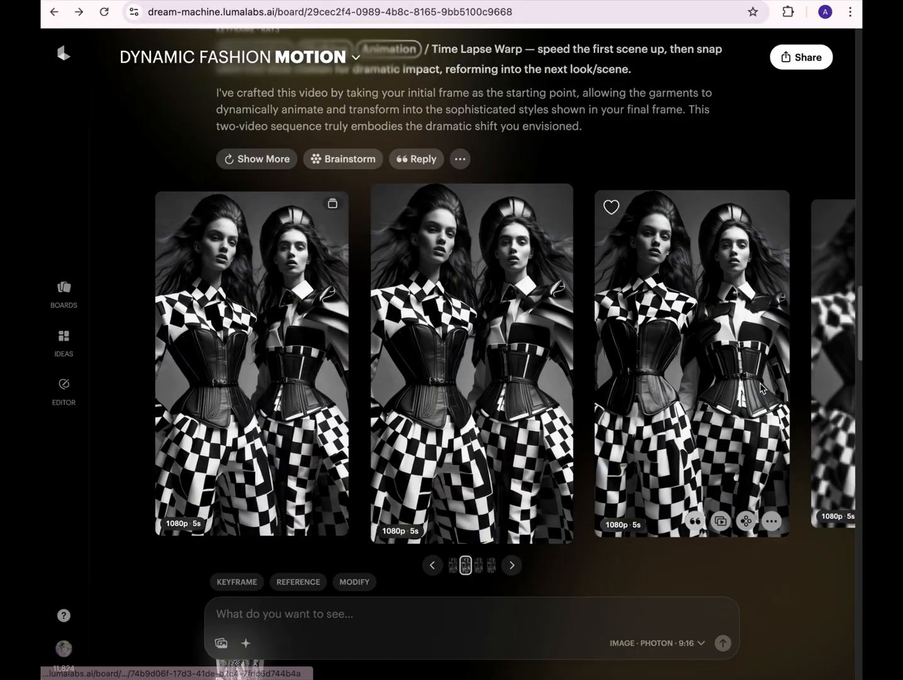
- Check the progress of the newest keyframe video made from the annotated all-white models image
{"action": "scroll", "coordinate": [842, 400], "scroll_direction": "down", "scroll_amount": 3}
{"action": "scroll", "coordinate": [742, 395], "scroll_direction": "down", "scroll_amount": 5}
{"action": "scroll", "coordinate": [745, 397], "scroll_direction": "down", "scroll_amount": 5}
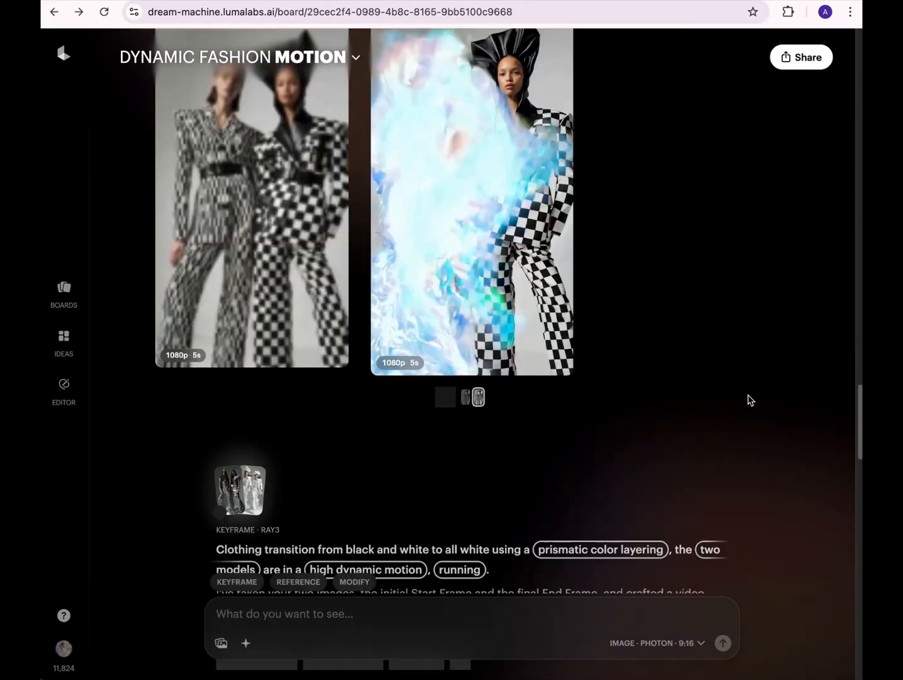
{"action": "scroll", "coordinate": [440, 349], "scroll_direction": "down", "scroll_amount": 5}
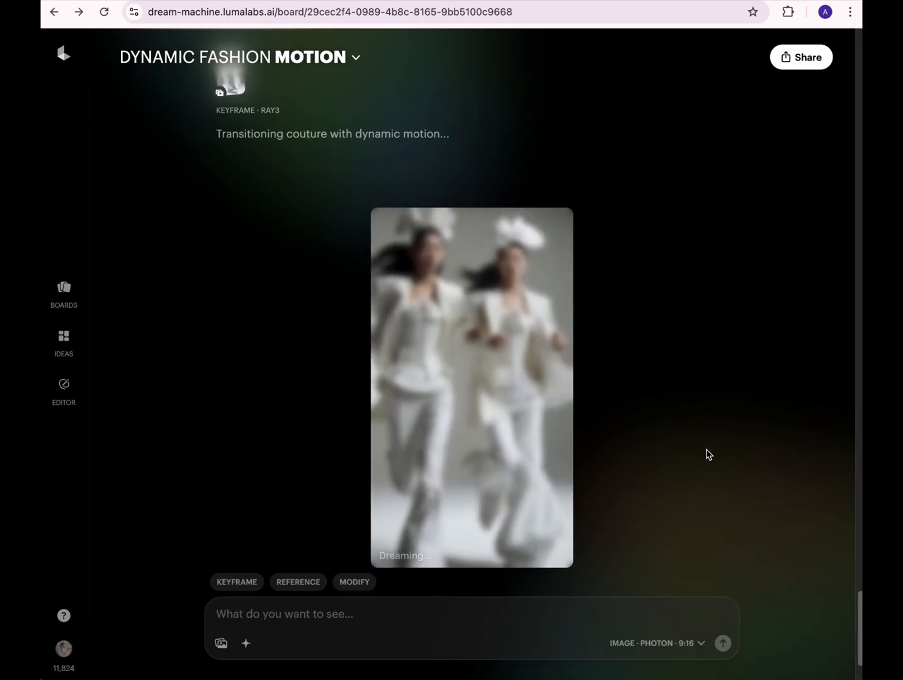
{"action": "scroll", "coordinate": [707, 452], "scroll_direction": "up", "scroll_amount": 1}
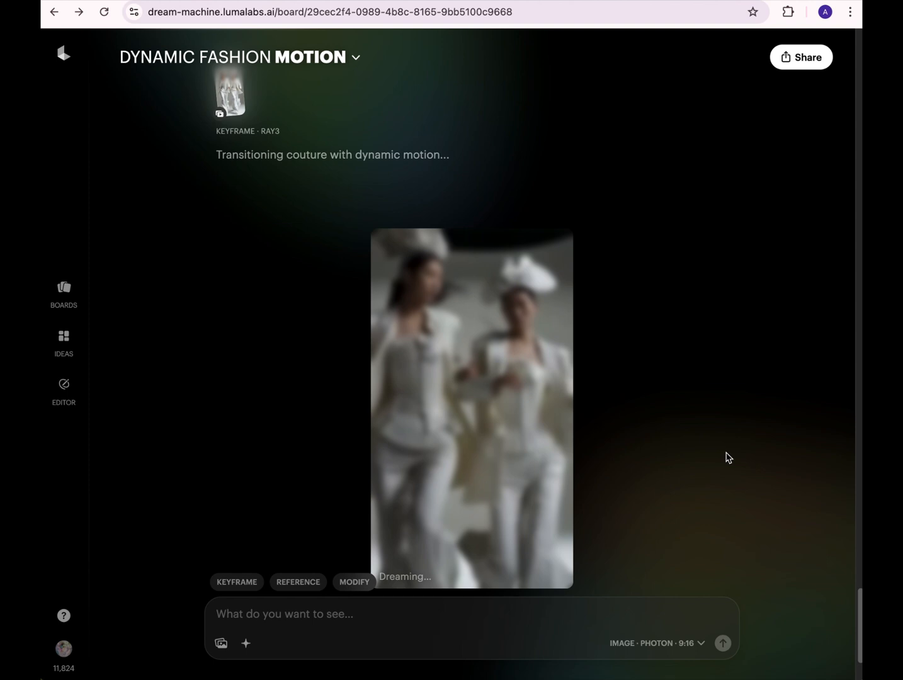
{"action": "scroll", "coordinate": [728, 456], "scroll_direction": "up", "scroll_amount": 1}
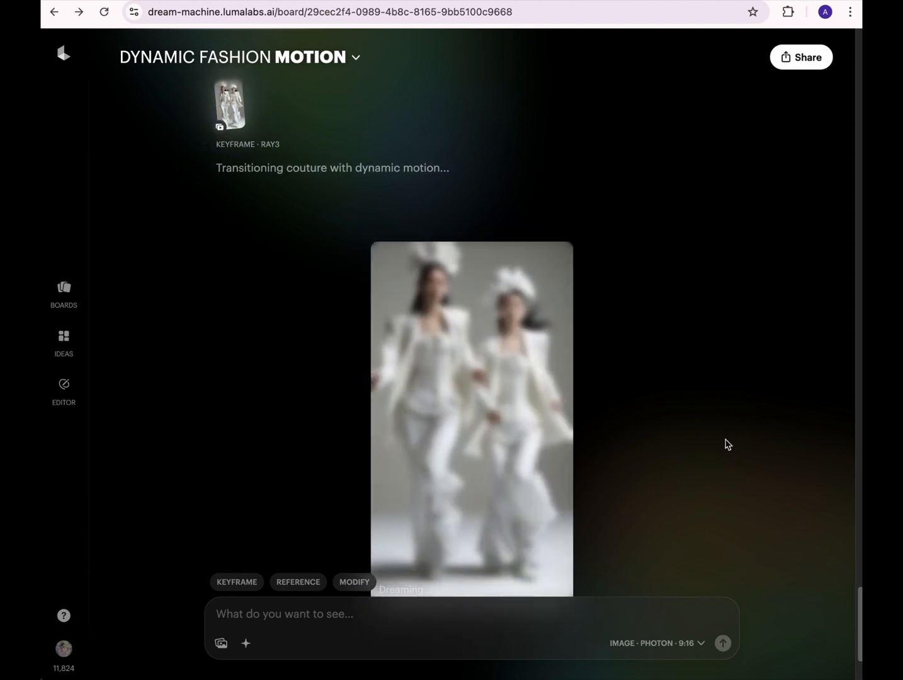
{"action": "scroll", "coordinate": [737, 443], "scroll_direction": "down", "scroll_amount": 1}
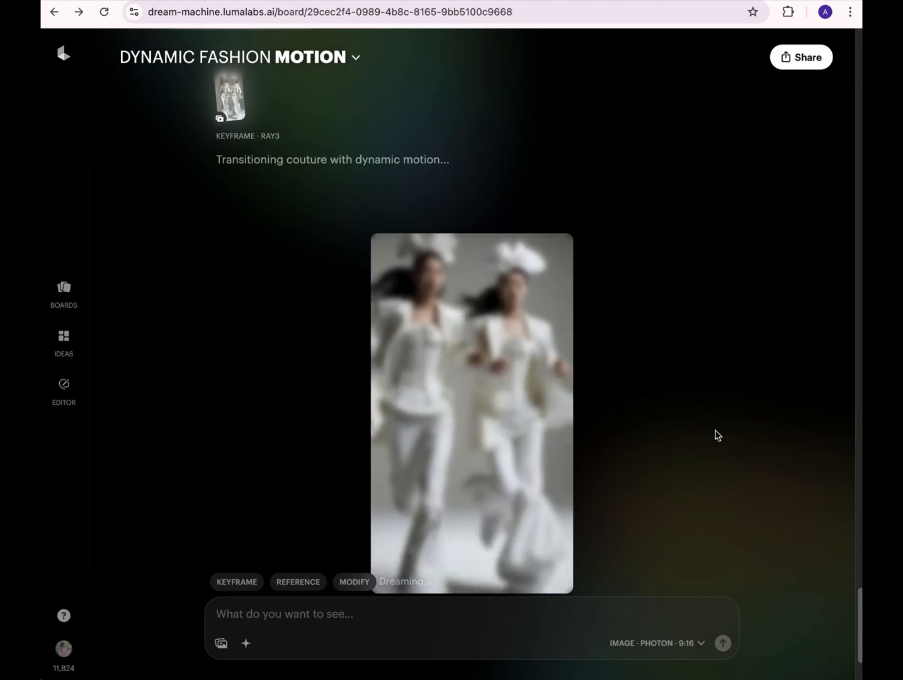
{"action": "scroll", "coordinate": [776, 466], "scroll_direction": "down", "scroll_amount": 2}
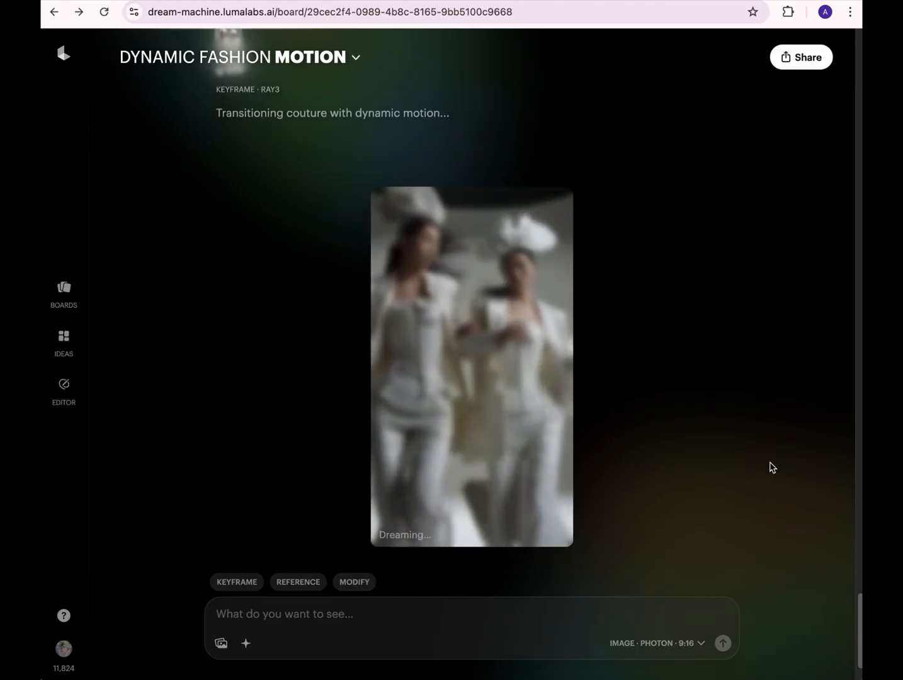